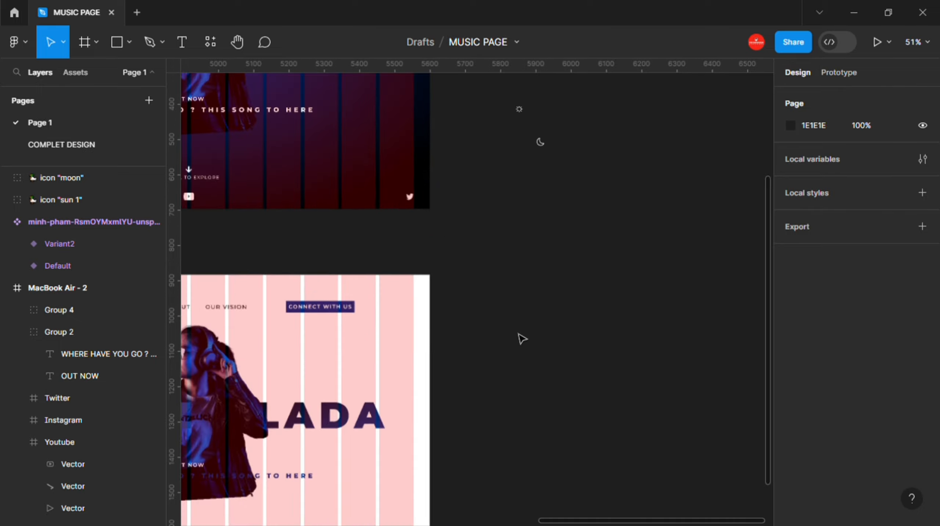
# Draw a frame about 231 × 104 on the empty canvas beside the moon icon and set its corner radius to 100.
pyautogui.hscroll(1, 528, 342)
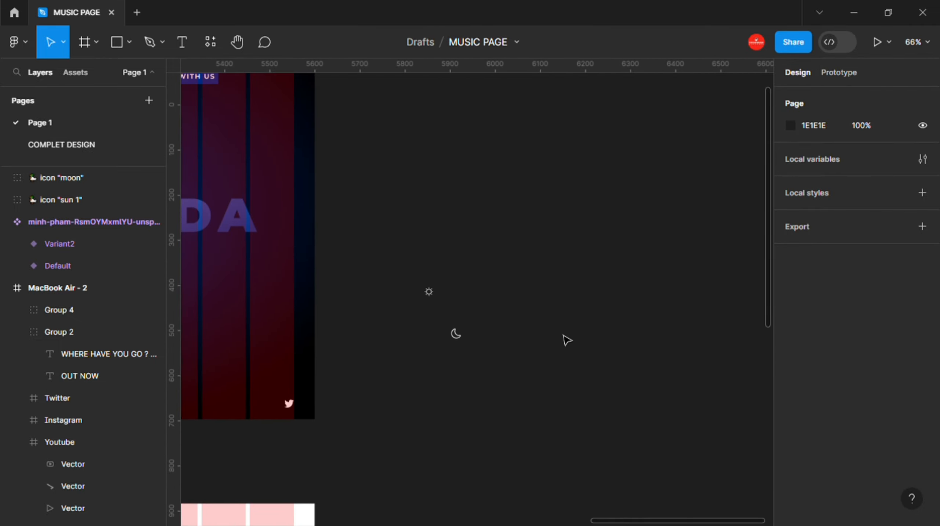
pyautogui.press('f')
pyautogui.moveTo(541, 328); pyautogui.dragTo(646, 377)
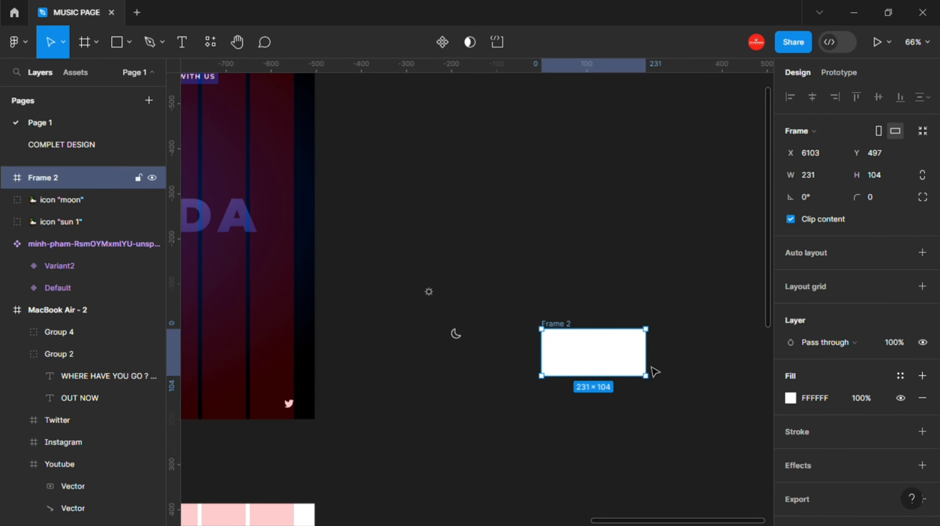
pyautogui.click(871, 197)
pyautogui.write('100')
pyautogui.click(614, 235)
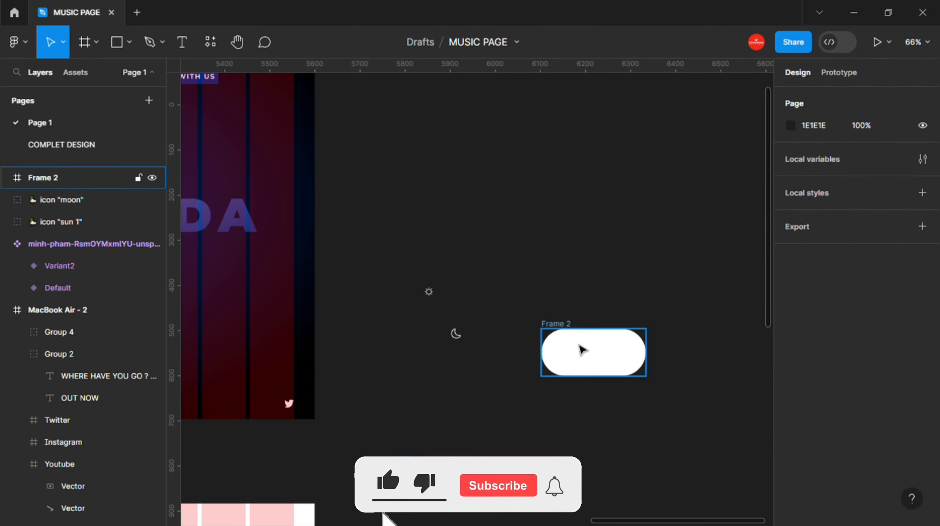
# Move the pill-shaped frame next to CONNECT WITH US in MacBook Air - 1 and scale it down to about 117 × 53.
pyautogui.click(578, 349)
pyautogui.scroll(-5, 625, 394)
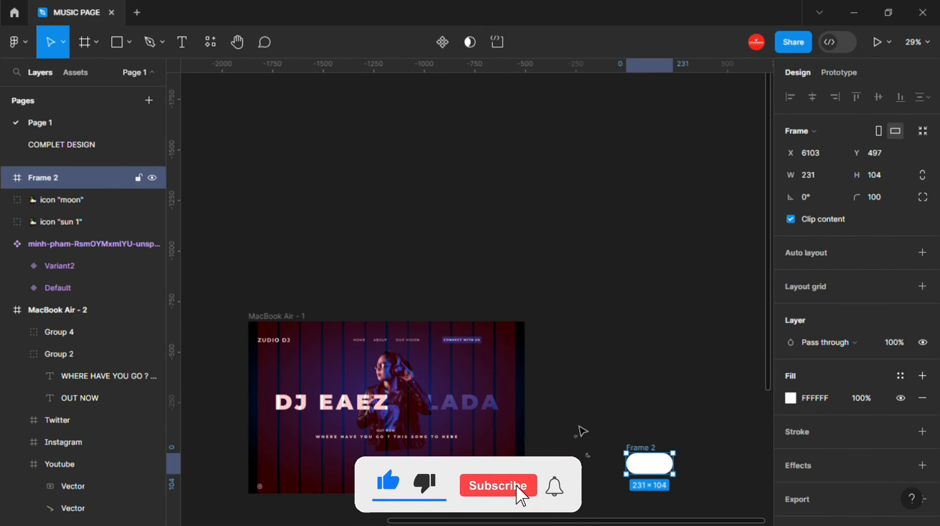
pyautogui.moveTo(650, 461); pyautogui.dragTo(500, 350)
pyautogui.scroll(5, 500, 350)
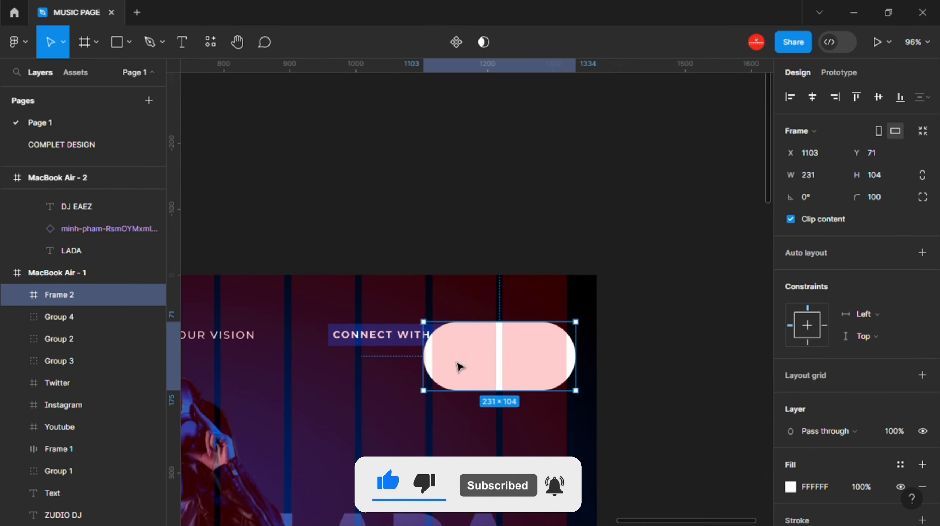
pyautogui.press('k')
pyautogui.moveTo(430, 362); pyautogui.dragTo(491, 362)
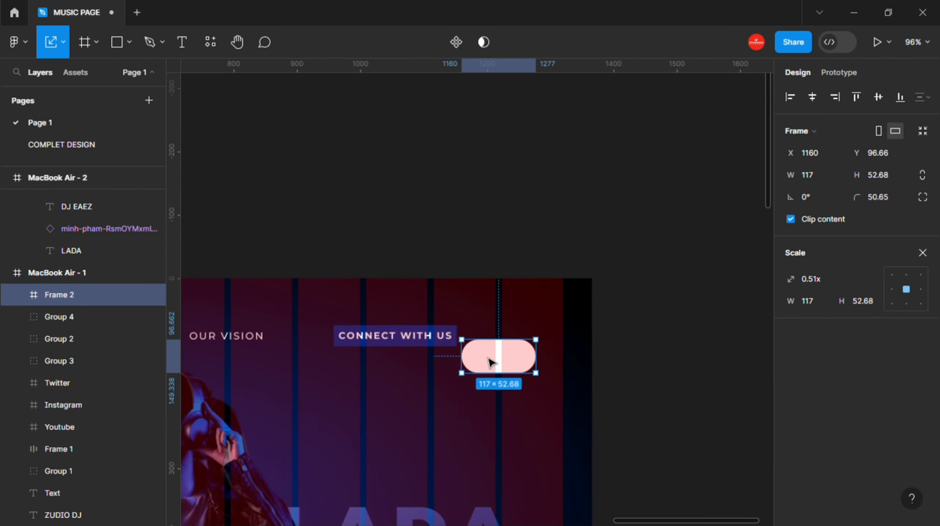
# Reduce the pill frame's height to 42 and move it back out to the empty canvas above the sun icon.
pyautogui.hscroll(-3, 491, 363)
pyautogui.moveTo(549, 363); pyautogui.dragTo(553, 387)
pyautogui.scroll(-2, 578, 352)
pyautogui.scroll(2, 577, 349)
pyautogui.press('Escape')
pyautogui.scroll(-5, 635, 368)
pyautogui.scroll(10, 545, 383)
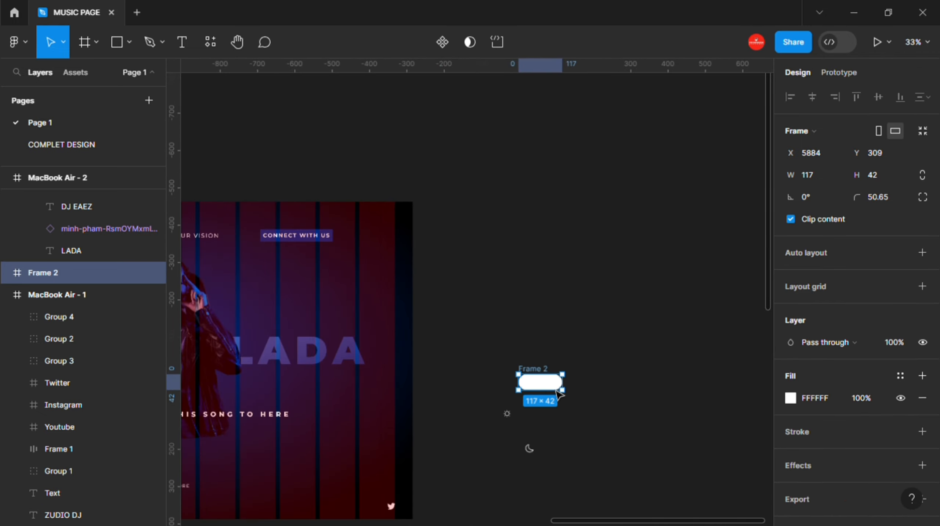
pyautogui.moveTo(502, 314); pyautogui.dragTo(531, 334)
# Draw a square frame about 27 × 27 inside the pill's left end and fill it with black 000000.
pyautogui.press('f')
pyautogui.scroll(2, 471, 387)
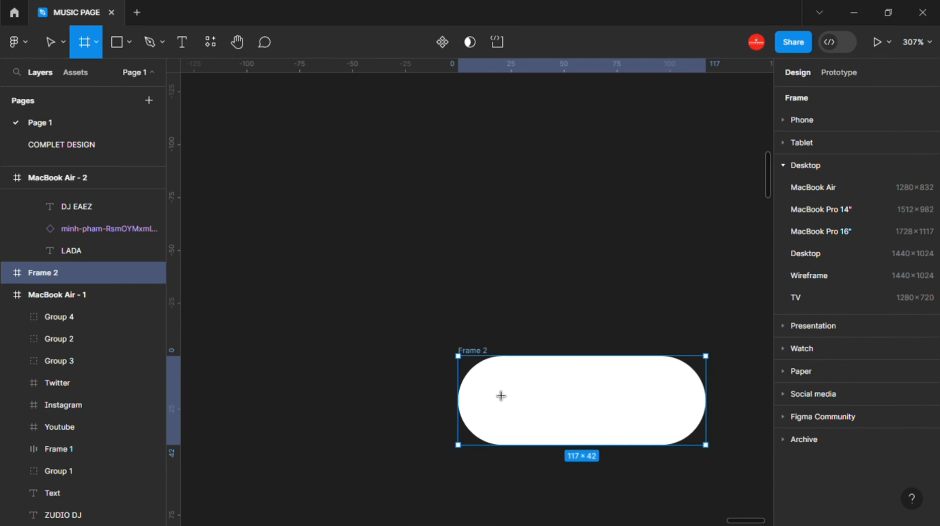
pyautogui.moveTo(488, 379); pyautogui.dragTo(545, 436)
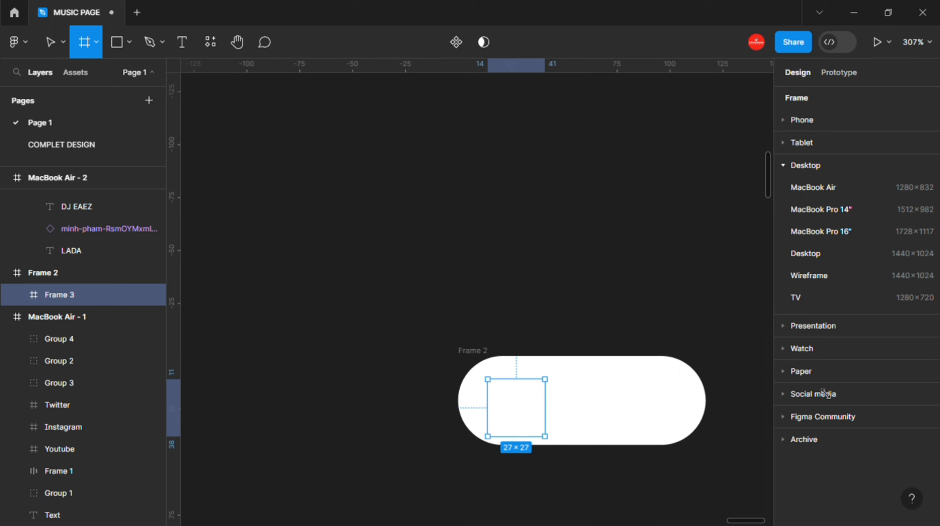
pyautogui.click(923, 465)
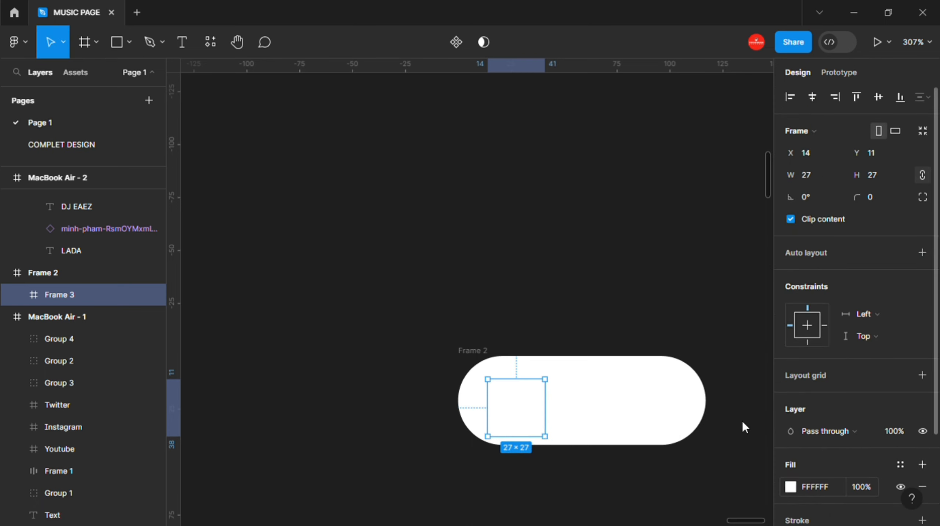
pyautogui.click(790, 486)
pyautogui.click(622, 335)
pyautogui.click(761, 128)
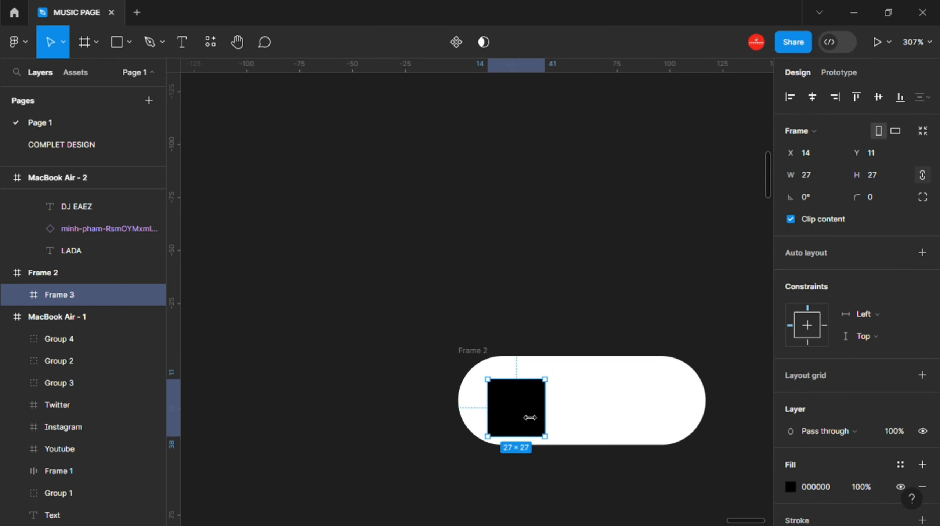
# Enlarge the black square to about 31 × 31 and set its corner radius to 100.
pyautogui.moveTo(527, 416); pyautogui.dragTo(557, 405)
pyautogui.click(876, 200)
pyautogui.write('100')
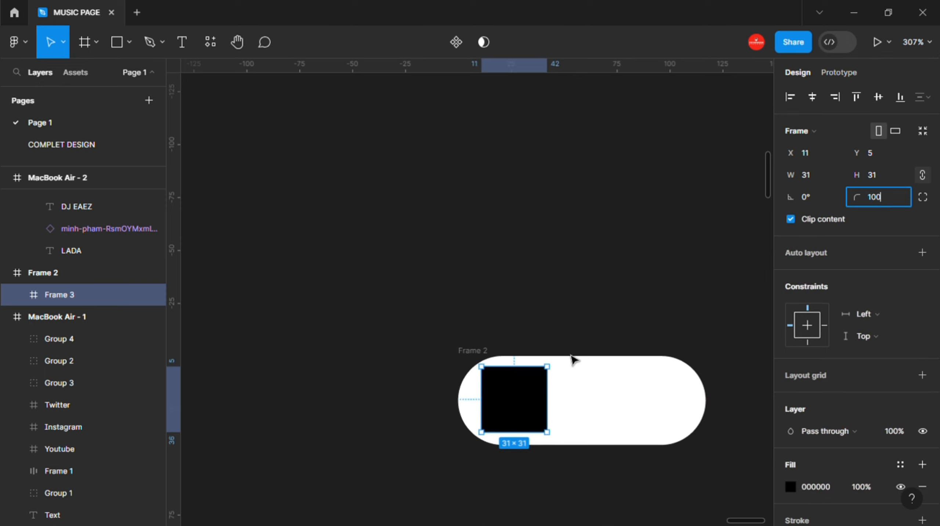
pyautogui.click(571, 355)
# Enlarge the black circle to about 37 × 37 near the pill's left edge and centre it vertically in the pill.
pyautogui.scroll(2, 529, 392)
pyautogui.click(529, 404)
pyautogui.moveTo(561, 408)
pyautogui.mouseDown()
pyautogui.moveTo(569, 408)
pyautogui.moveTo(520, 418)
pyautogui.moveTo(556, 408)
pyautogui.mouseUp()
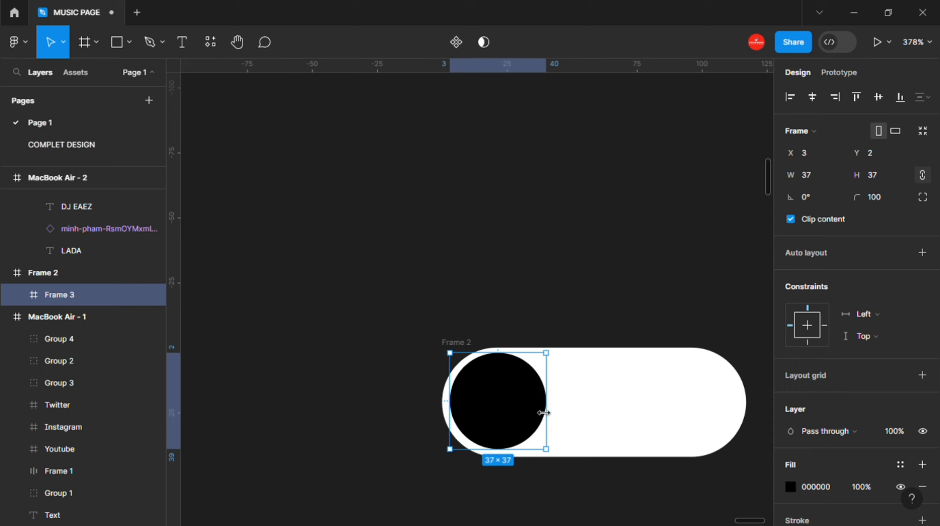
pyautogui.click(878, 98)
# Try grey BABABA and orange FF6621 as the circle's fill colour.
pyautogui.scroll(-3, 654, 397)
pyautogui.hscroll(2, 655, 397)
pyautogui.scroll(-2, 648, 408)
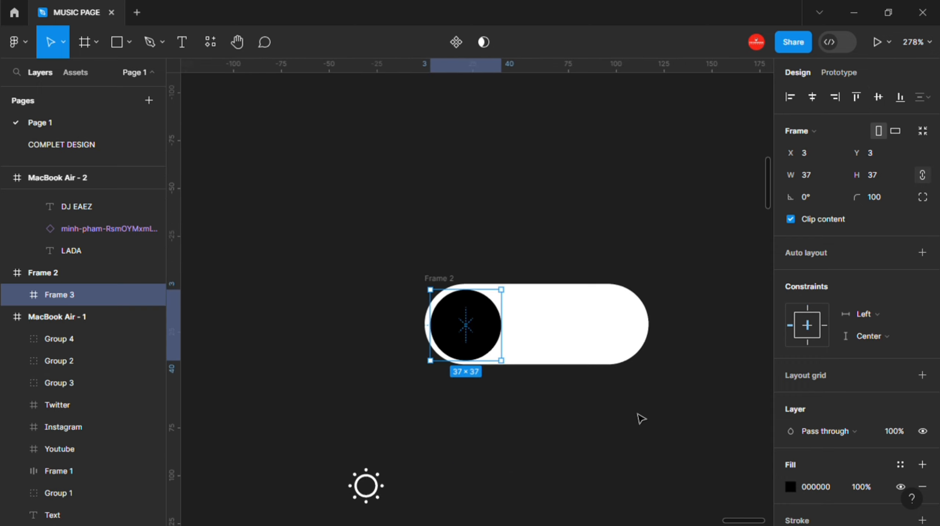
pyautogui.hscroll(2, 637, 414)
pyautogui.click(791, 487)
pyautogui.click(791, 487)
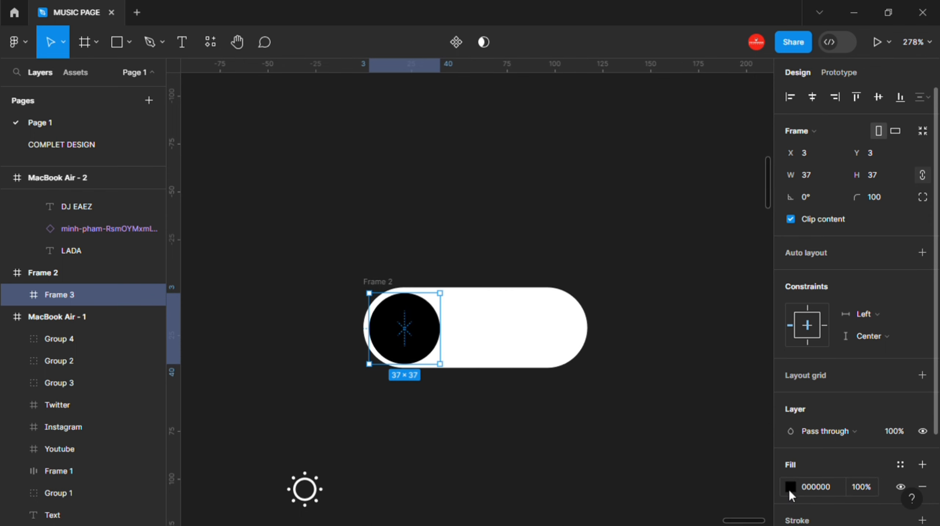
pyautogui.click(791, 487)
pyautogui.moveTo(627, 237); pyautogui.dragTo(609, 215)
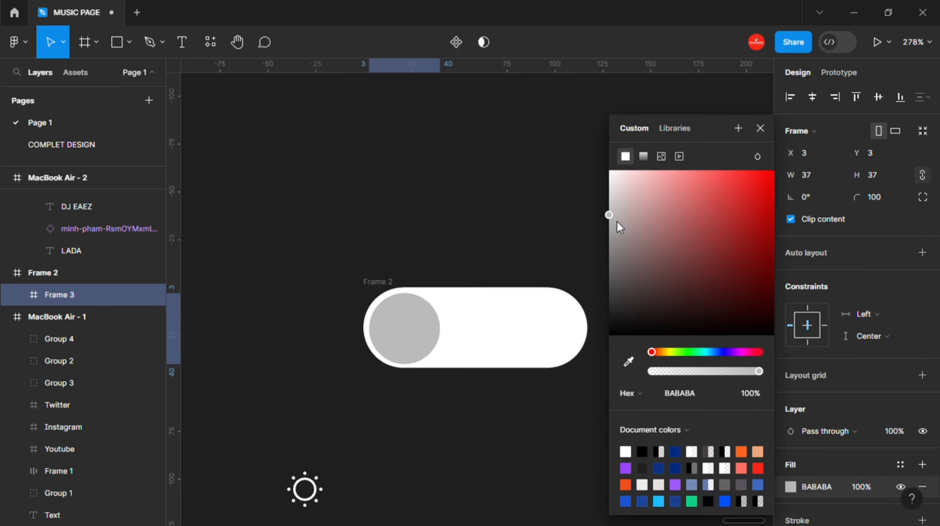
pyautogui.click(741, 451)
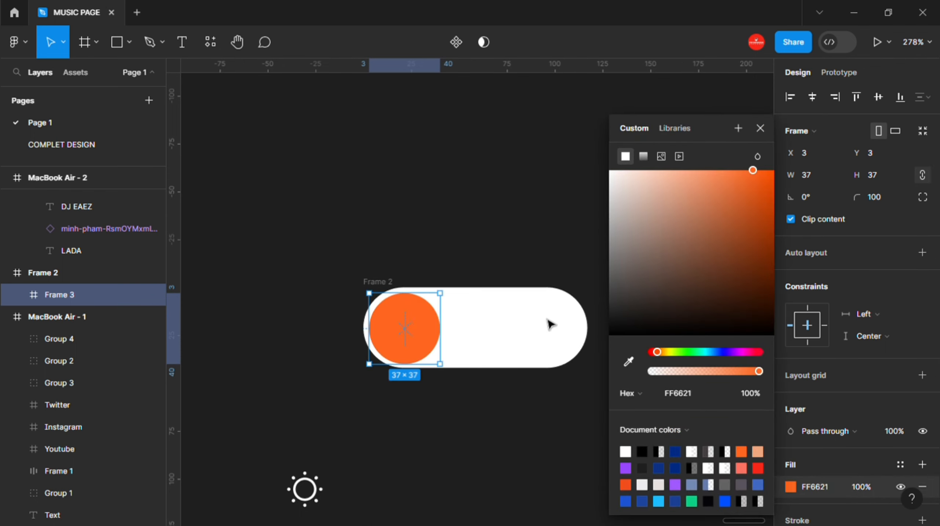
# Try the canvas background colour 1E1E1E, sampled with the eyedropper, as the circle's fill.
pyautogui.scroll(-5, 474, 359)
pyautogui.moveTo(379, 288); pyautogui.dragTo(428, 285)
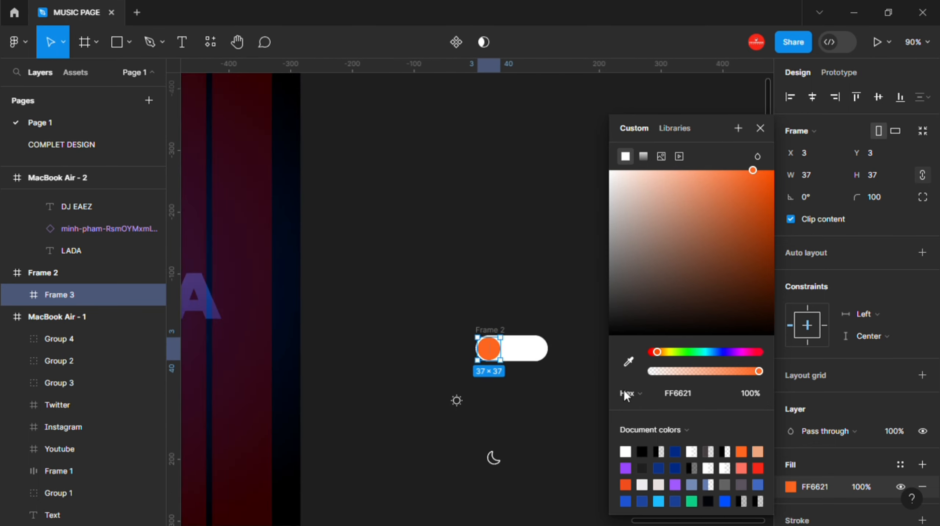
pyautogui.click(628, 361)
pyautogui.click(443, 263)
pyautogui.scroll(3, 488, 319)
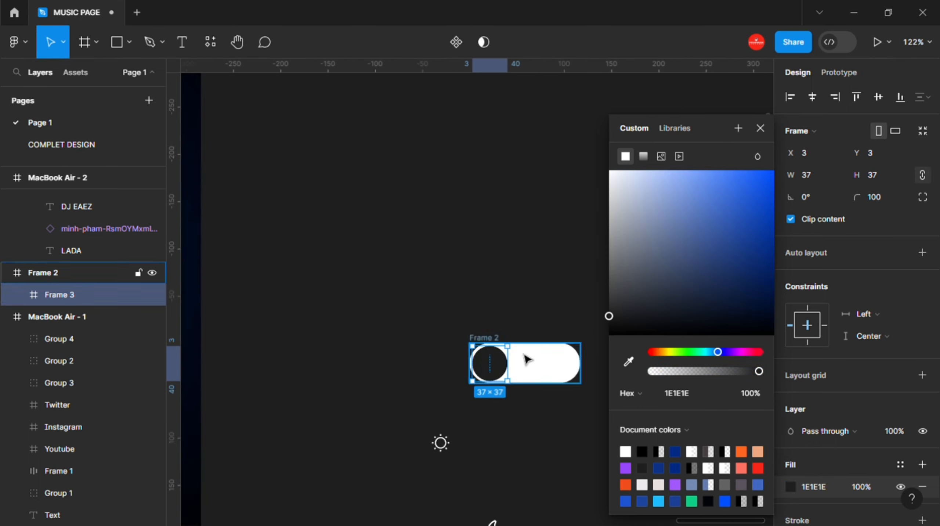
# Fill the circle with the dark blue document colour 002984.
pyautogui.click(677, 467)
pyautogui.click(448, 251)
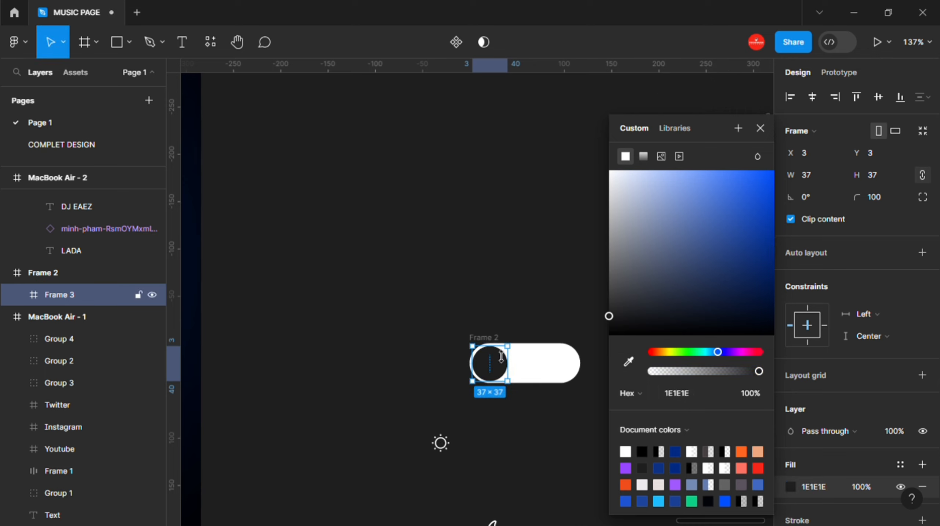
pyautogui.click(680, 467)
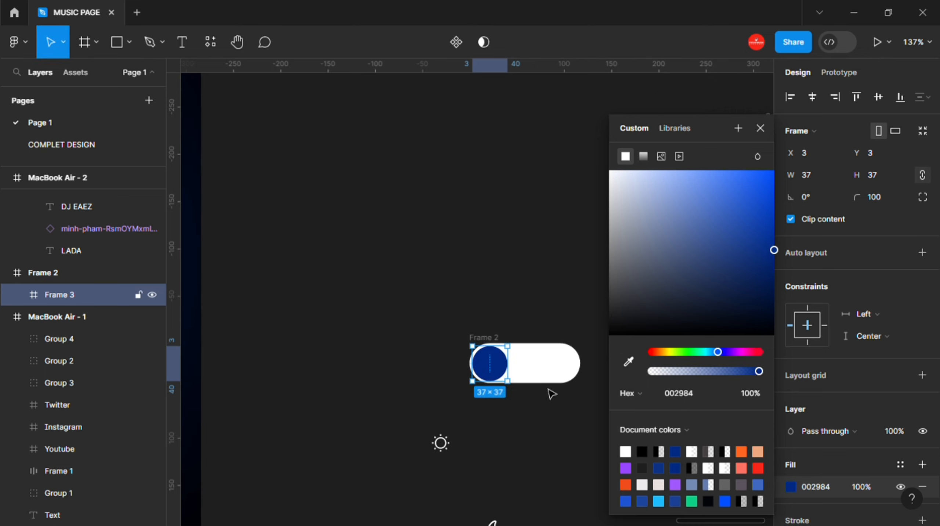
pyautogui.click(430, 431)
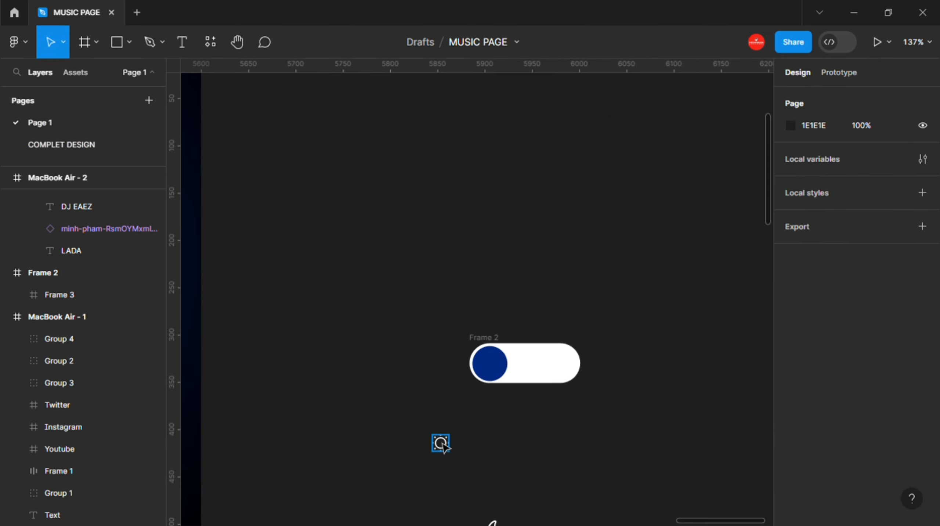
# Move the sun icon into the blue circle and centre it horizontally and vertically.
pyautogui.scroll(1, 431, 424)
pyautogui.moveTo(445, 448); pyautogui.dragTo(512, 360)
pyautogui.scroll(2, 508, 355)
pyautogui.click(812, 98)
pyautogui.click(878, 97)
pyautogui.scroll(-1, 594, 411)
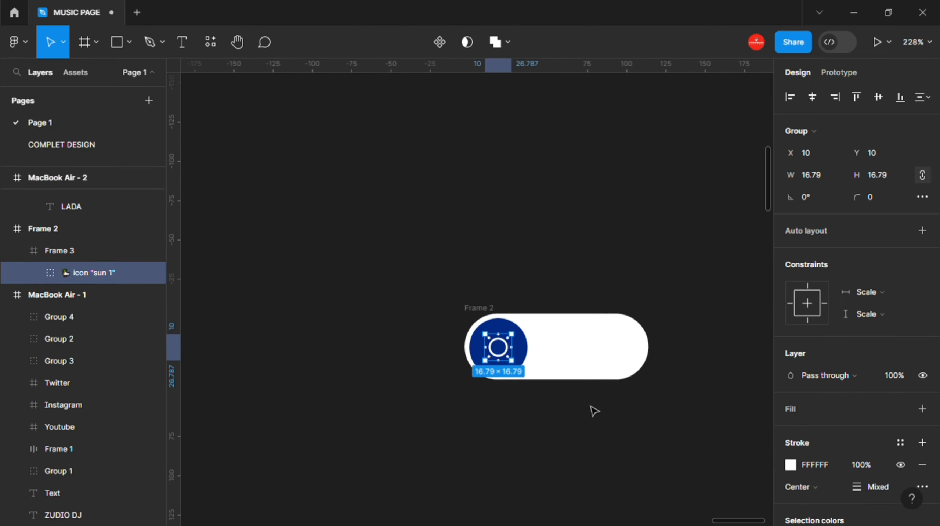
# Move the moon icon directly below the blue circle and align it horizontally with the sun icon.
pyautogui.scroll(-3, 562, 444)
pyautogui.moveTo(515, 468); pyautogui.dragTo(501, 275)
pyautogui.scroll(1, 503, 273)
pyautogui.keyDown('shift'); pyautogui.click(500, 181); pyautogui.keyUp('shift')
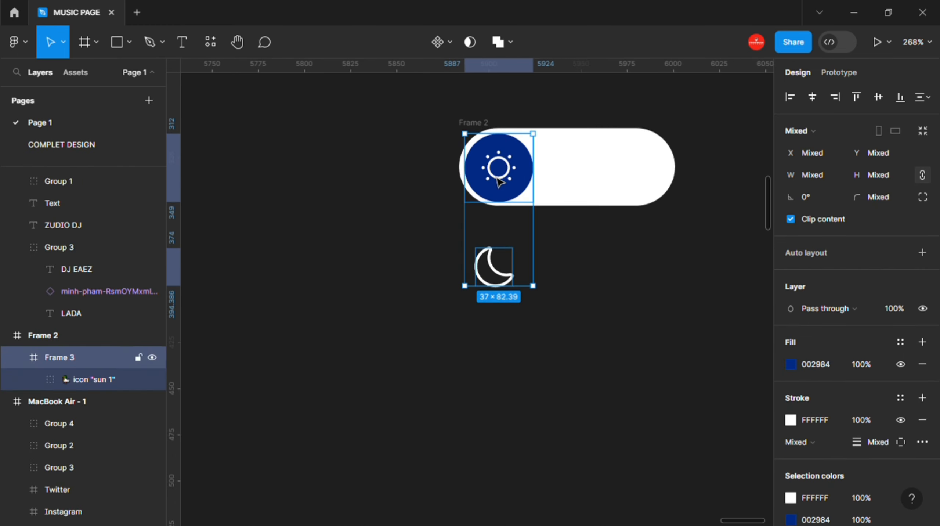
pyautogui.click(812, 97)
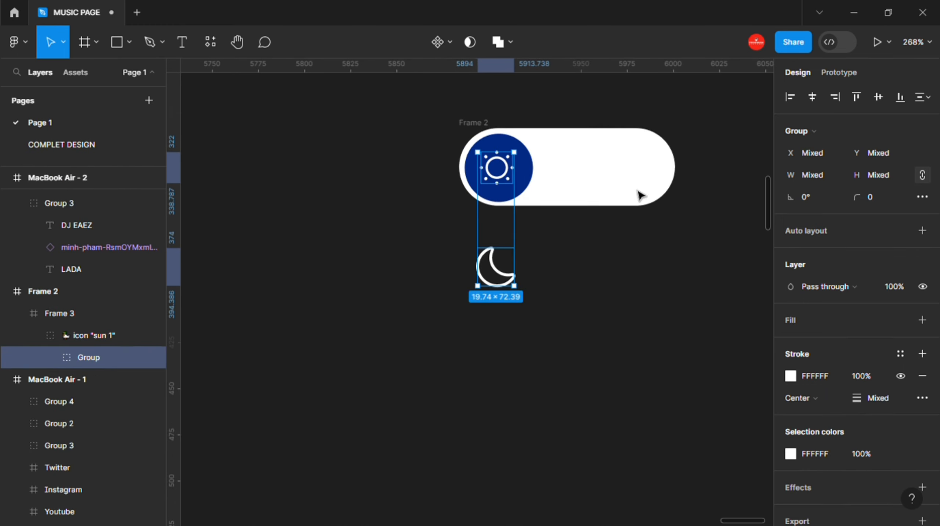
# Scale the moon icon down to about 16 × 17 to match the sun icon's size.
pyautogui.scroll(2, 549, 258)
pyautogui.moveTo(545, 254); pyautogui.dragTo(541, 341)
pyautogui.click(540, 342)
pyautogui.click(485, 373)
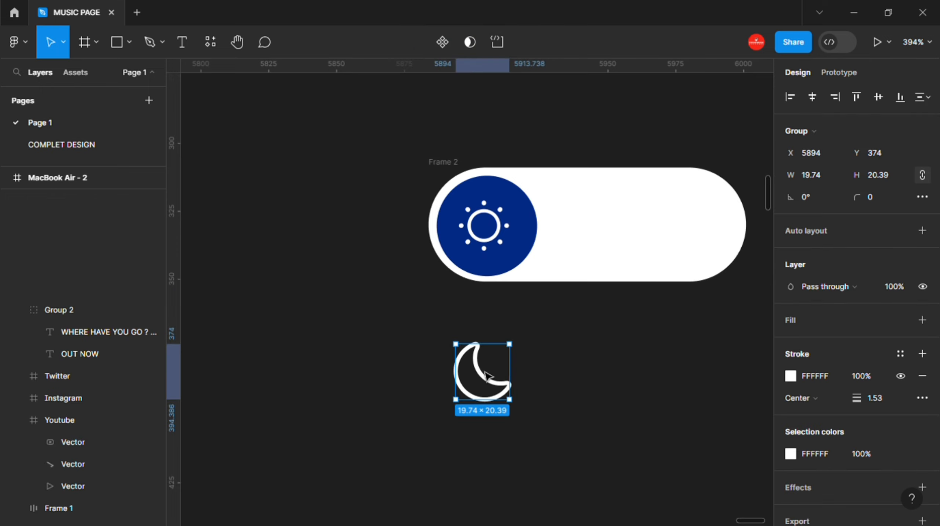
pyautogui.press('k')
pyautogui.moveTo(519, 381); pyautogui.dragTo(515, 381)
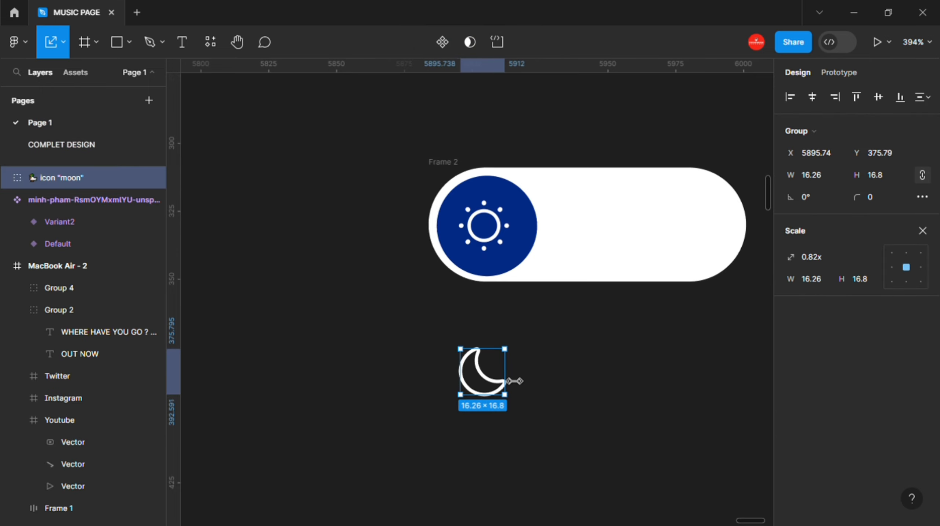
# Cut the moon icon from the canvas and paste it into the blue circle's frame over the sun icon.
pyautogui.click(499, 242)
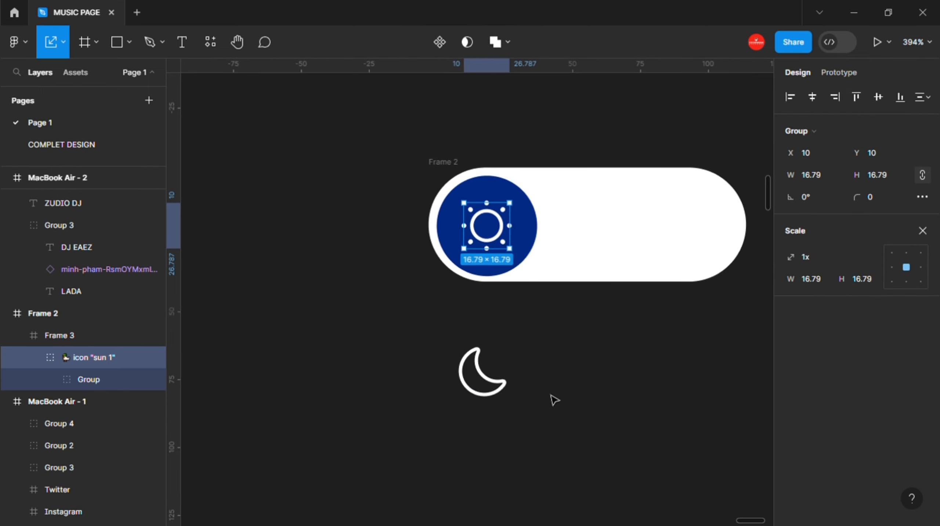
pyautogui.click(490, 383)
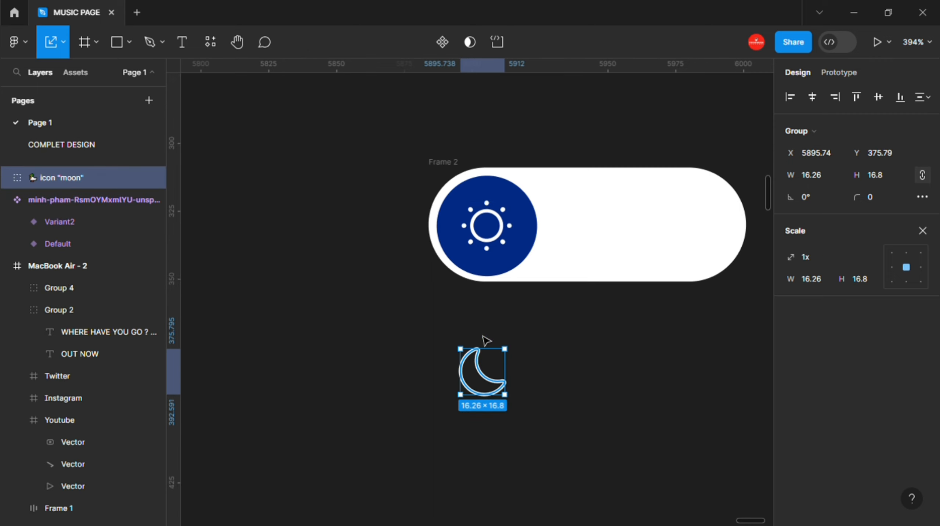
pyautogui.press('Delete')
pyautogui.click(471, 205)
pyautogui.hotkey('ctrl', 'v')
pyautogui.scroll(3, 476, 235)
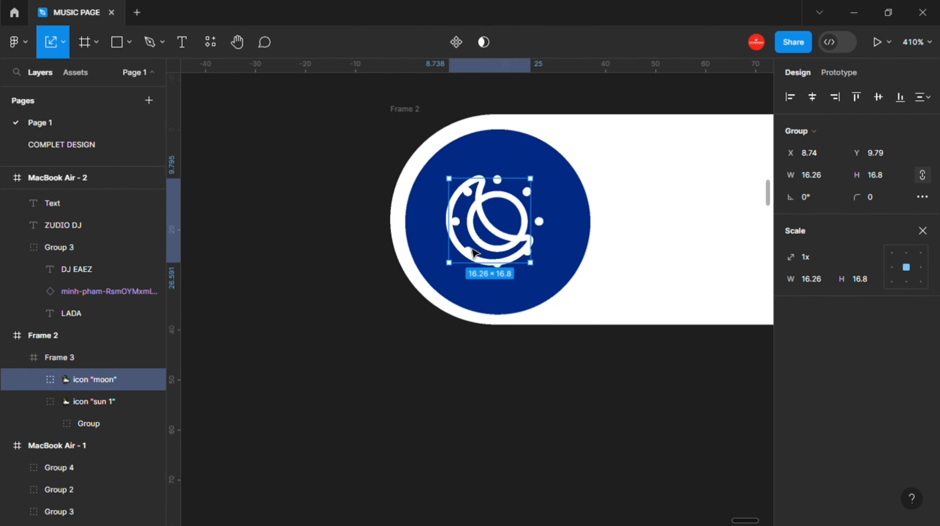
# Move the moon icon straight up to Y -20.21, outside the circle frame's visible area.
pyautogui.hotkey('shift', 'Up')
pyautogui.hotkey('shift', 'Up')
pyautogui.hotkey('shift', 'Up')
pyautogui.hotkey('shift', 'Up')
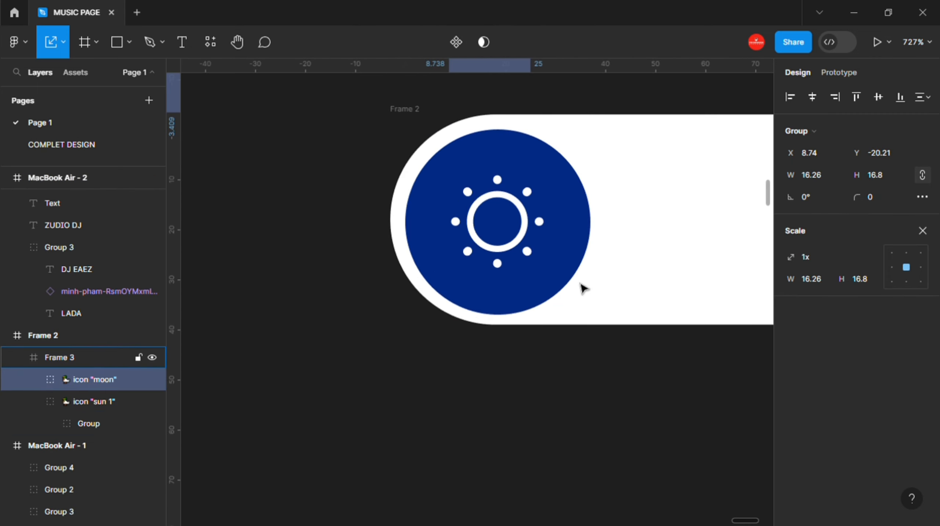
# Add a drop shadow to the pill-shaped frame with X -2, Y 0 and blur 6.
pyautogui.scroll(-5, 584, 289)
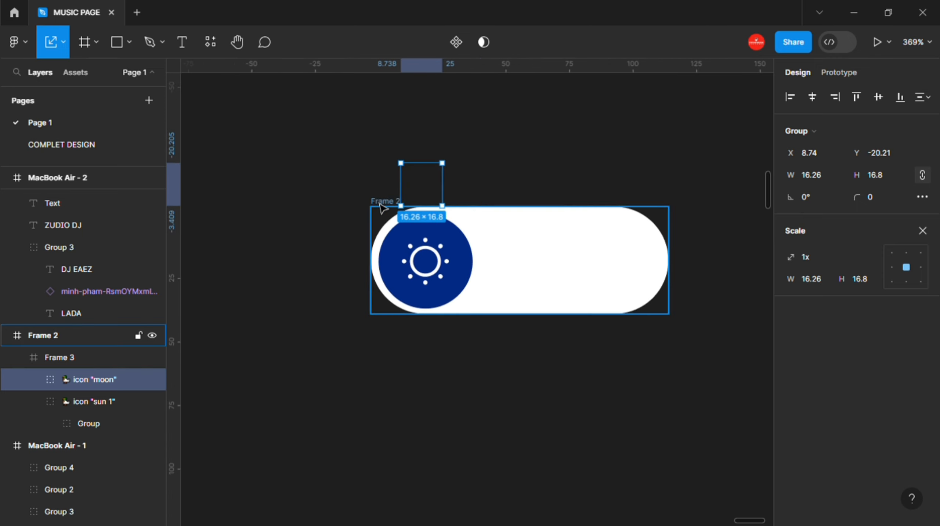
pyautogui.click(381, 205)
pyautogui.press('v')
pyautogui.scroll(-3, 891, 445)
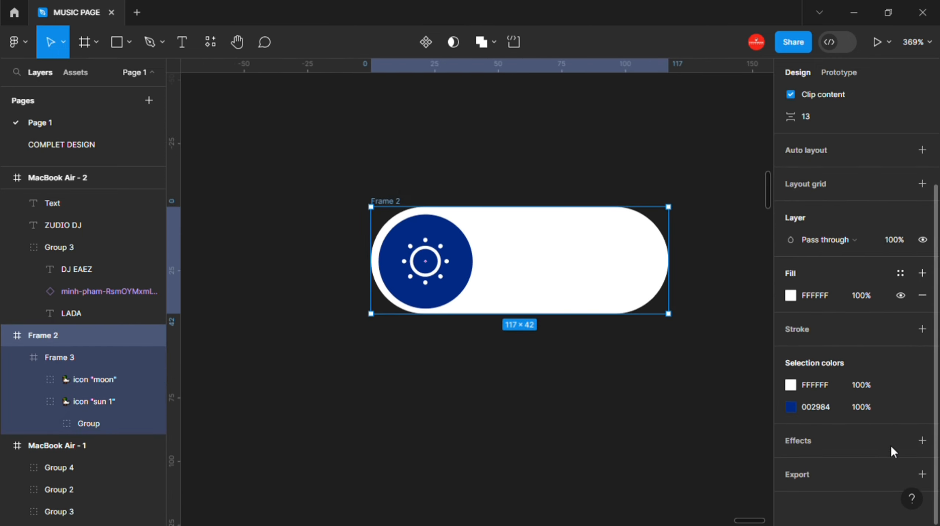
pyautogui.click(923, 440)
pyautogui.click(791, 462)
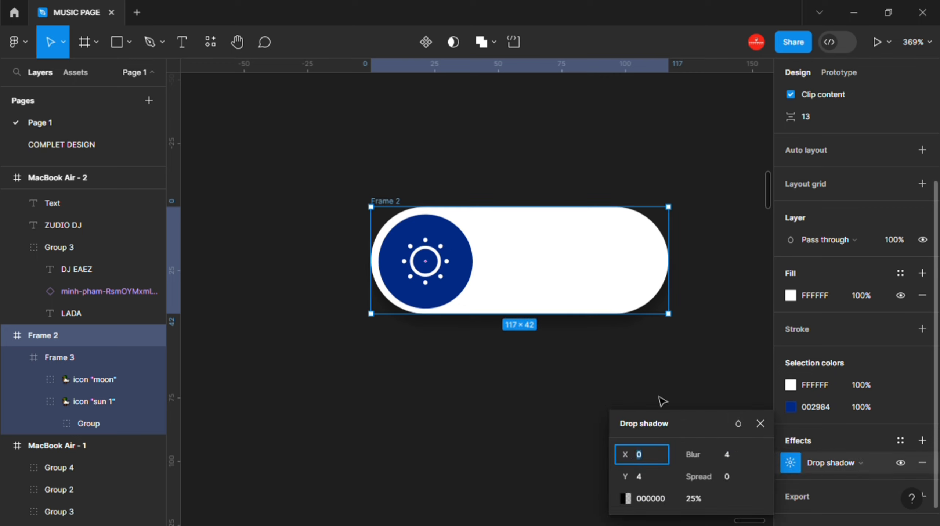
pyautogui.moveTo(630, 455); pyautogui.dragTo(641, 479)
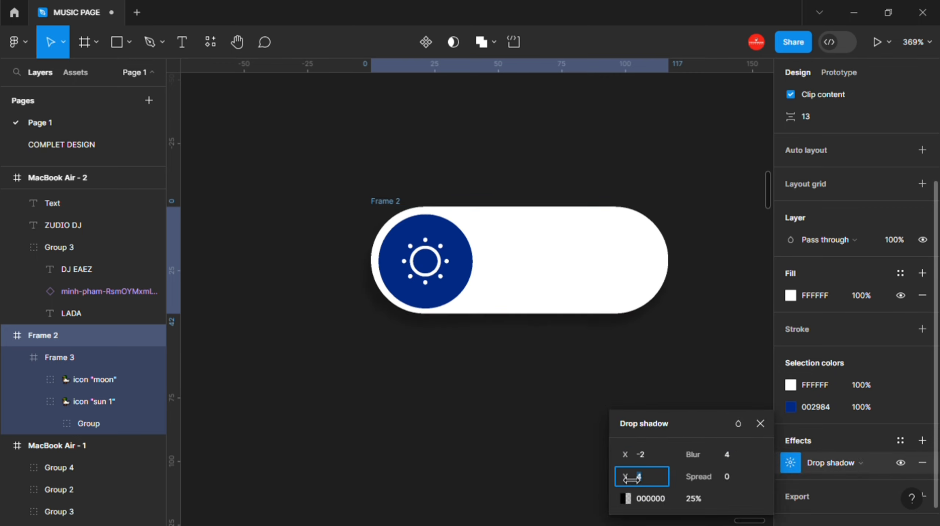
pyautogui.moveTo(695, 455); pyautogui.dragTo(722, 459)
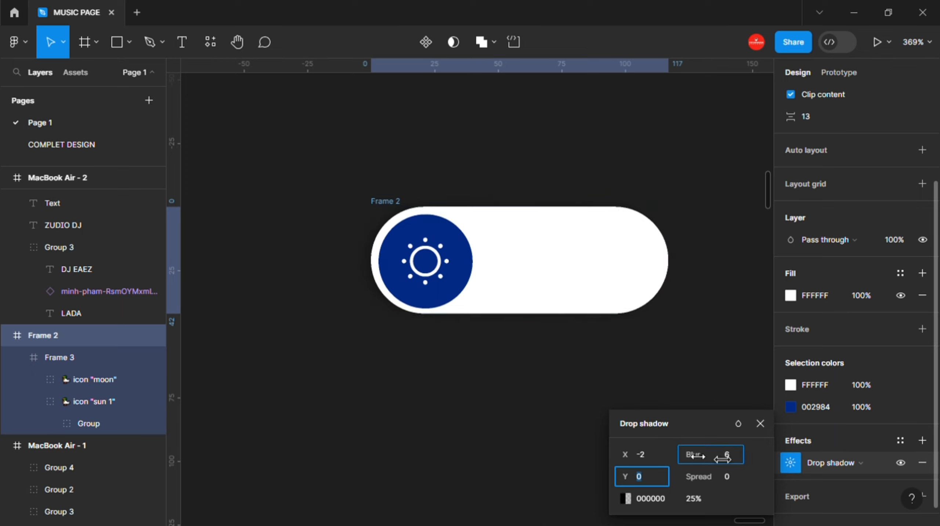
# Change the pill frame's shadow to an inner shadow with X 7, Y 1 and blur 8.
pyautogui.click(820, 467)
pyautogui.click(825, 446)
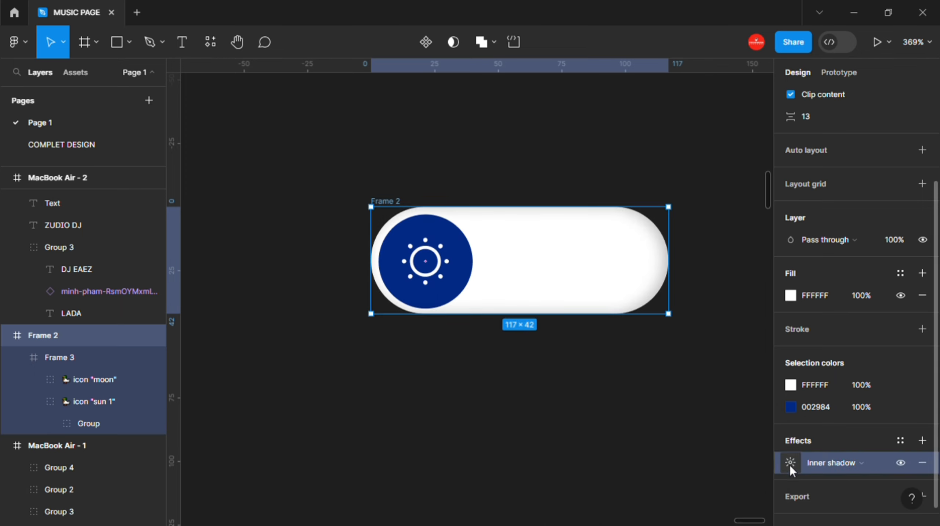
pyautogui.click(790, 463)
pyautogui.moveTo(633, 459)
pyautogui.mouseDown()
pyautogui.moveTo(629, 478)
pyautogui.moveTo(630, 458)
pyautogui.mouseUp()
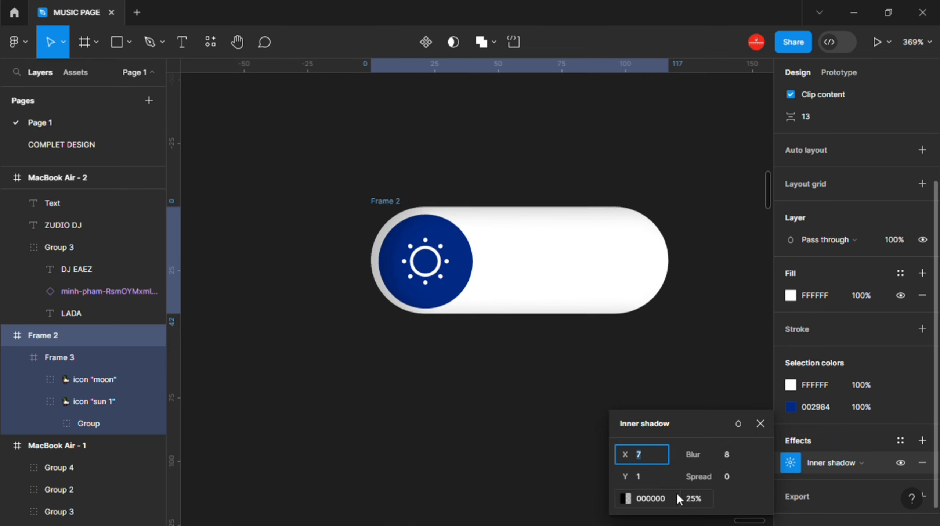
# Add a second inner shadow to the pill frame with X -3, Y -2 and blur 4.
pyautogui.click(923, 440)
pyautogui.click(823, 466)
pyautogui.click(831, 443)
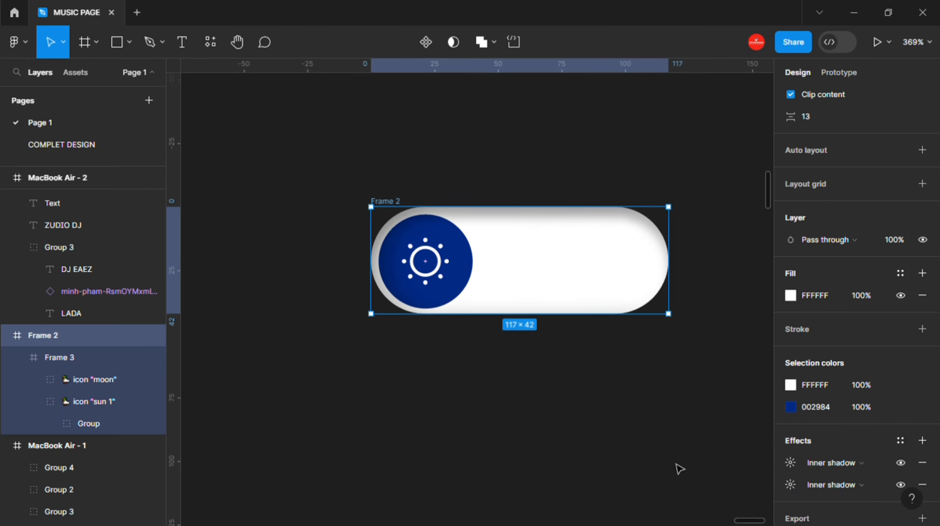
pyautogui.click(791, 463)
pyautogui.moveTo(634, 457); pyautogui.dragTo(619, 480)
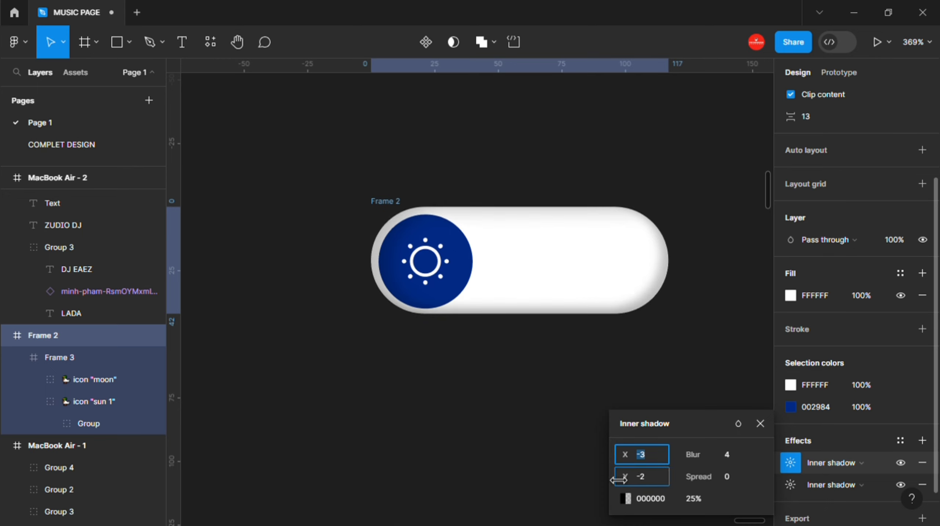
pyautogui.click(504, 412)
# Duplicate the toggle frame and place the copy directly below the original, aligned with it horizontally.
pyautogui.scroll(-2, 497, 407)
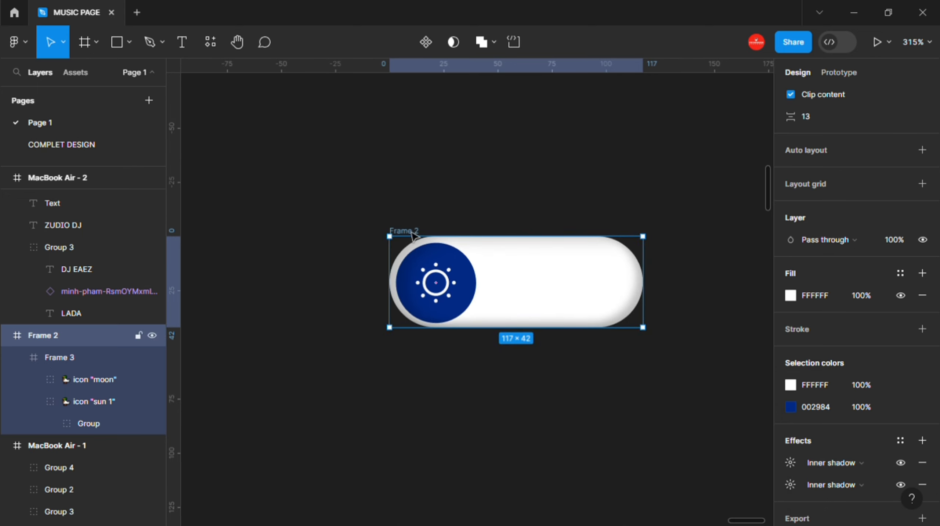
pyautogui.hotkey('ctrl', 'd')
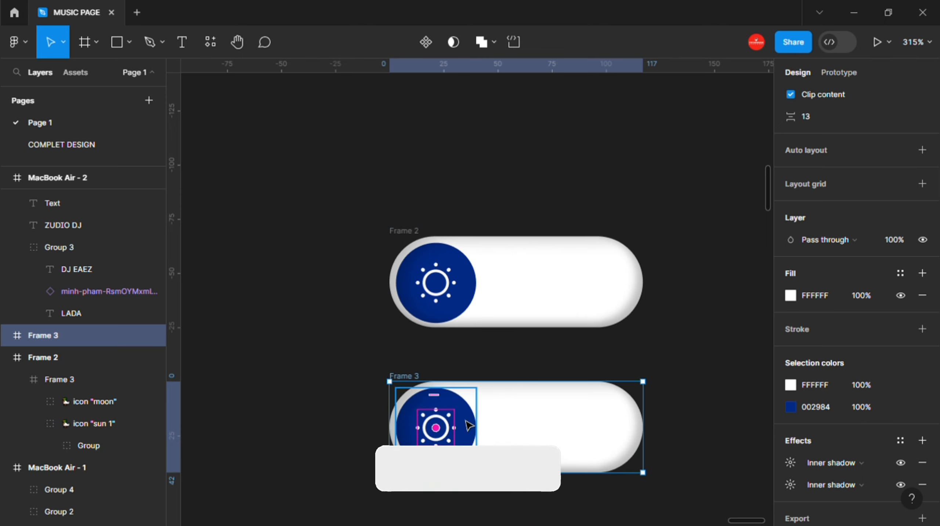
pyautogui.moveTo(463, 420); pyautogui.dragTo(485, 424)
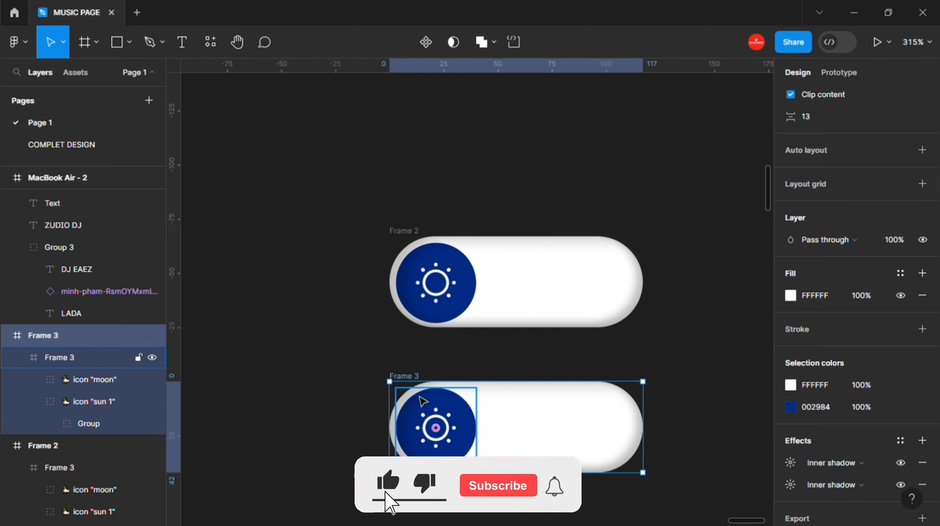
# In the lower toggle, set the sun icon's opacity to 0% and slide the blue circle to the pill's right end at X 76.
pyautogui.click(431, 407)
pyautogui.moveTo(449, 411); pyautogui.dragTo(522, 410)
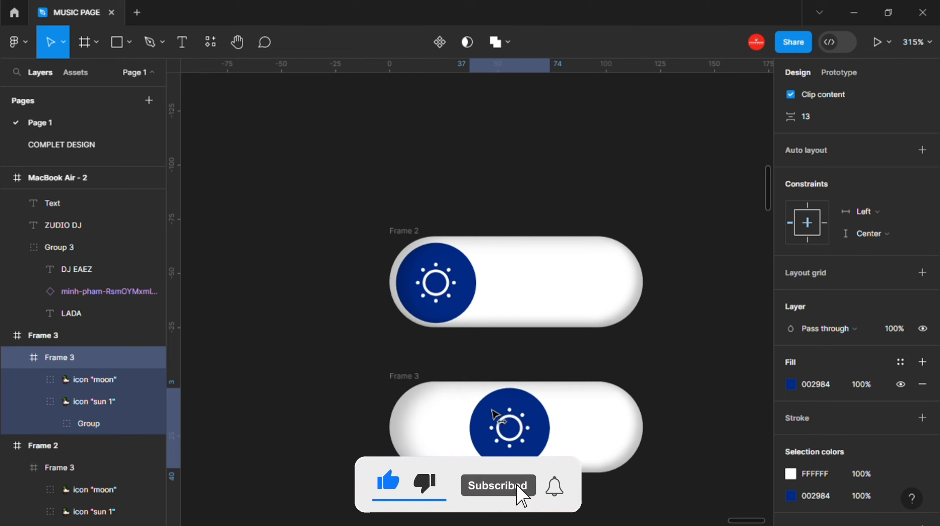
pyautogui.click(517, 425)
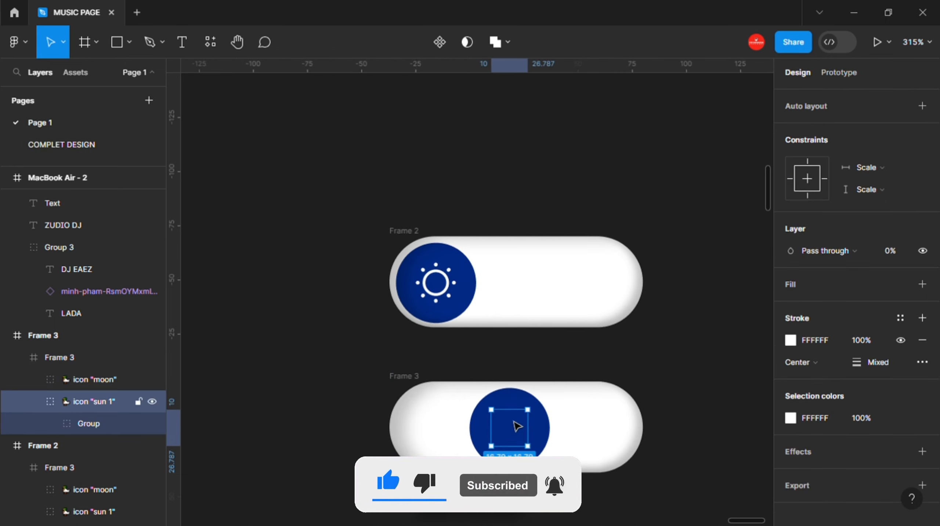
pyautogui.press('0')
pyautogui.click(522, 404)
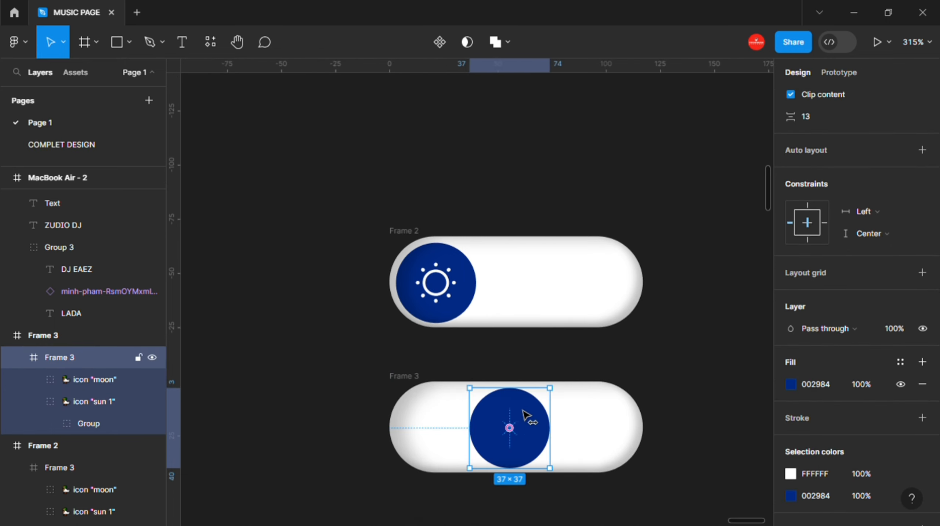
pyautogui.moveTo(526, 417); pyautogui.dragTo(602, 426)
# Move the lower toggle's moon icon down into the blue circle and center it horizontally and vertically.
pyautogui.click(76, 378)
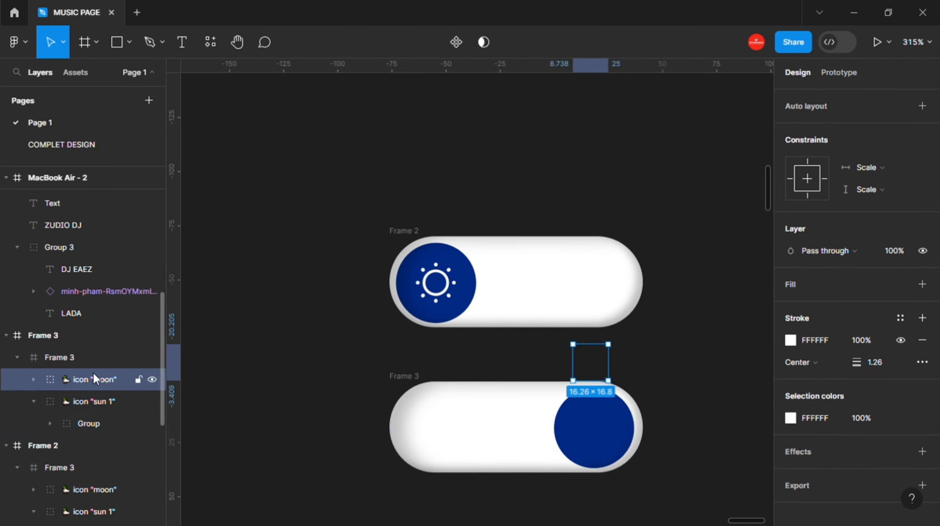
pyautogui.hotkey('shift', 'Down')
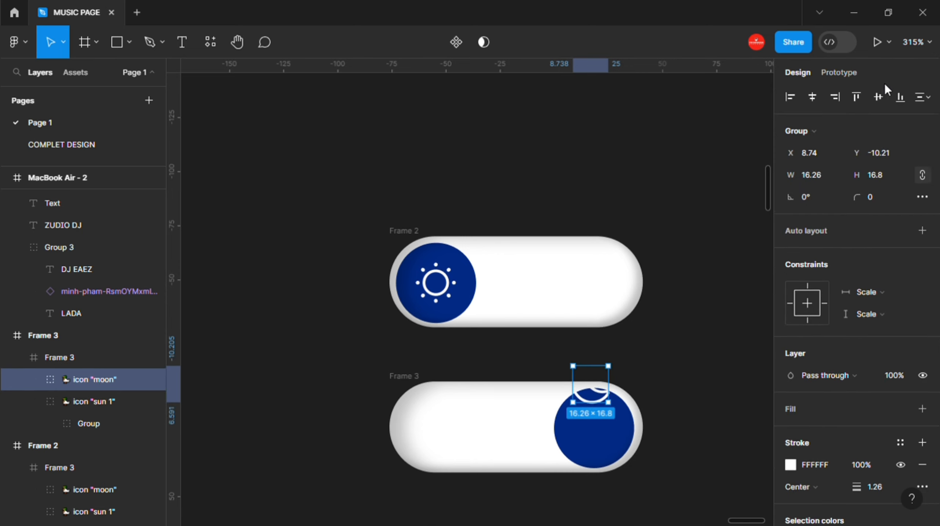
pyautogui.click(880, 97)
pyautogui.click(813, 97)
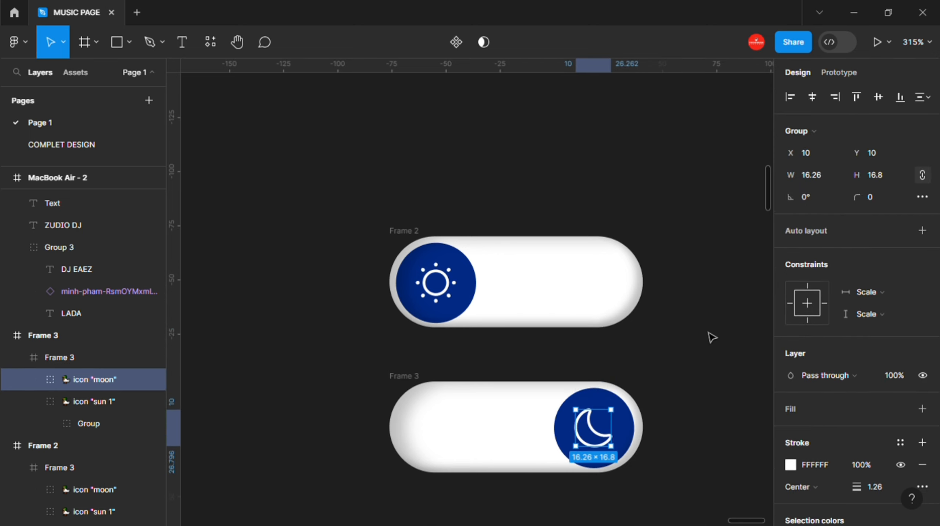
pyautogui.click(709, 333)
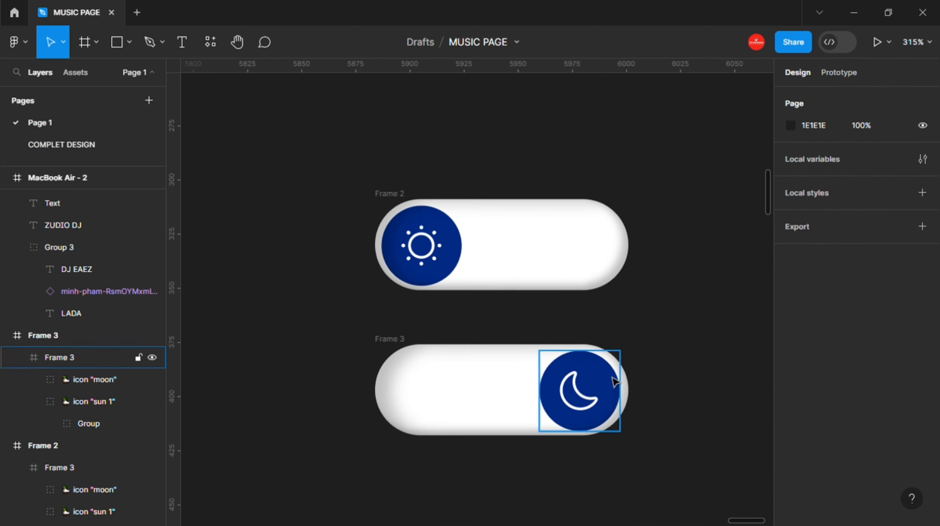
# Change the fill of the moon icon's circle to dark grey 1E1E1E.
pyautogui.click(613, 378)
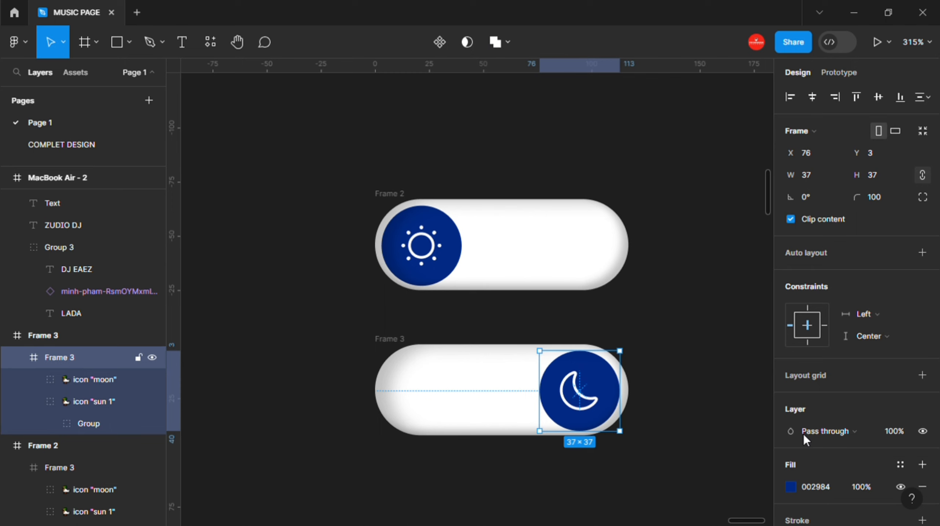
pyautogui.click(791, 488)
pyautogui.moveTo(658, 302); pyautogui.dragTo(608, 346)
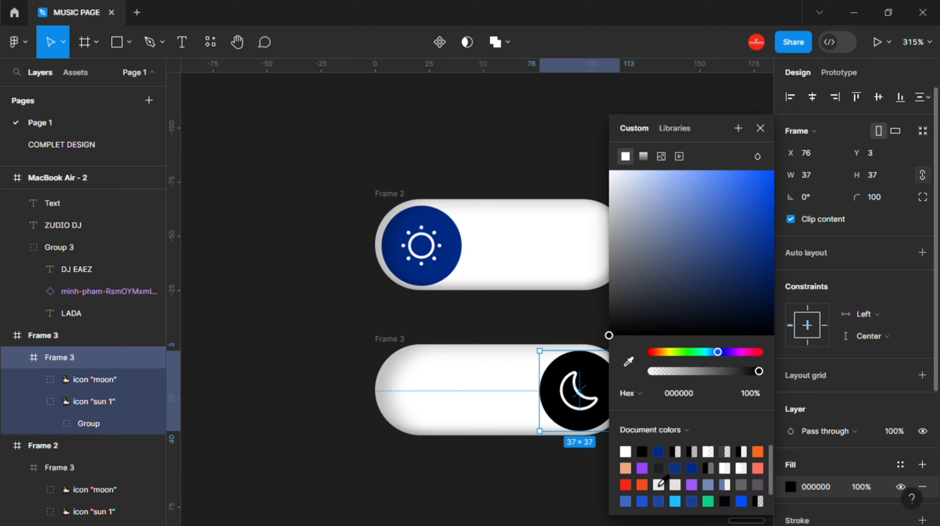
pyautogui.click(658, 469)
pyautogui.click(761, 125)
pyautogui.press('Escape')
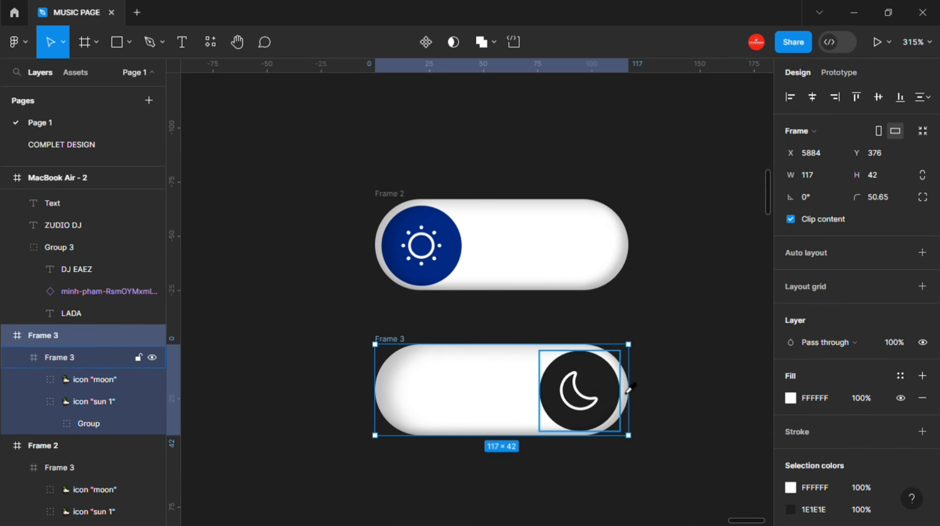
# Fill the lower toggle's pill with 1E1E1E and its moon circle with the blue 002984 sampled from the sun circle.
pyautogui.click(613, 384)
pyautogui.click(582, 391)
pyautogui.press('i')
pyautogui.click(452, 276)
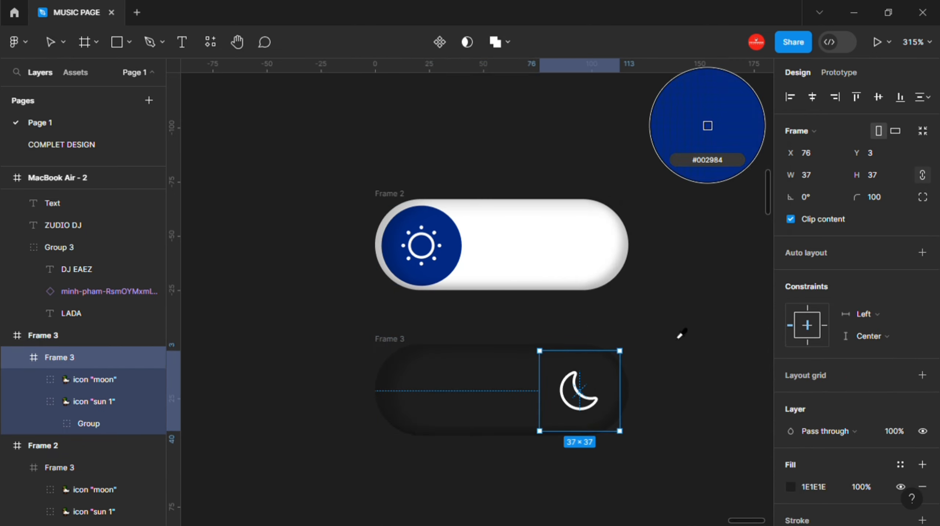
pyautogui.click(684, 325)
# Add a drop shadow to the blue sun and moon circles of both toggles together.
pyautogui.click(441, 258)
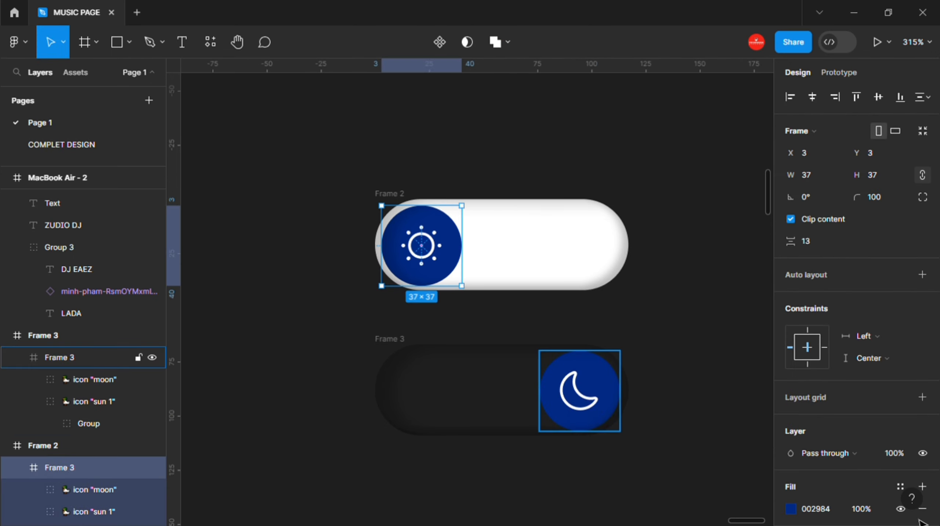
pyautogui.keyDown('shift'); pyautogui.click(613, 392); pyautogui.keyUp('shift')
pyautogui.scroll(-5, 876, 478)
pyautogui.click(922, 441)
pyautogui.click(714, 382)
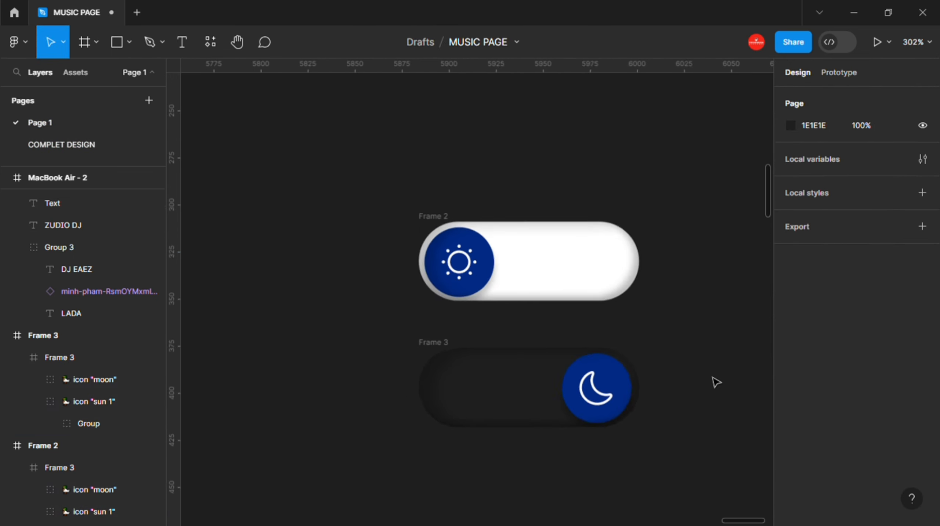
# Cut the white sun toggle from the canvas and paste it into the MacBook Air - 1 frame.
pyautogui.scroll(-5, 714, 382)
pyautogui.scroll(-6, 489, 328)
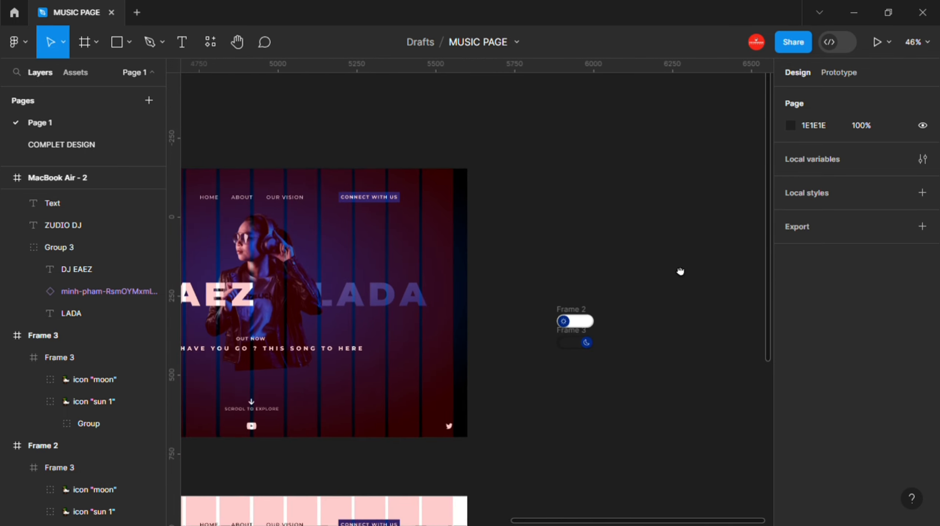
pyautogui.click(664, 315)
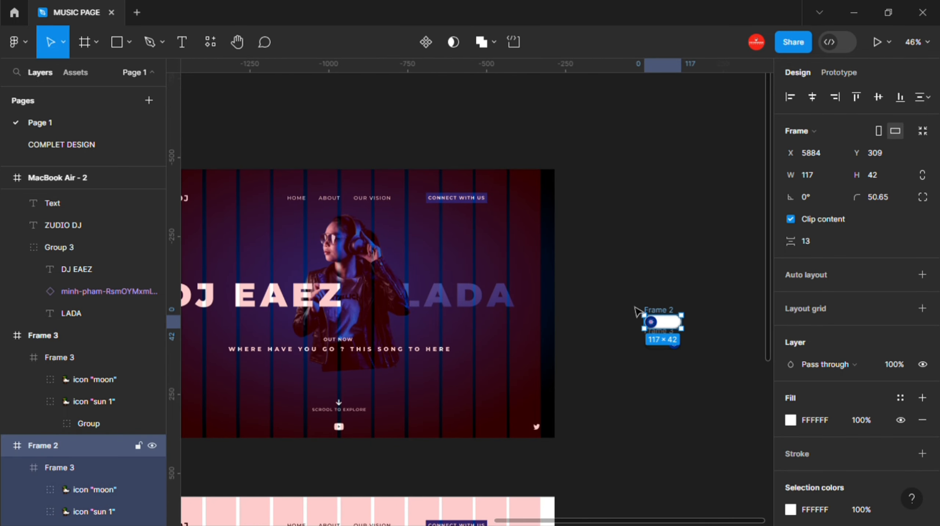
pyautogui.hotkey('ctrl', 'x')
pyautogui.hscroll(-3, 331, 187)
pyautogui.click(515, 236)
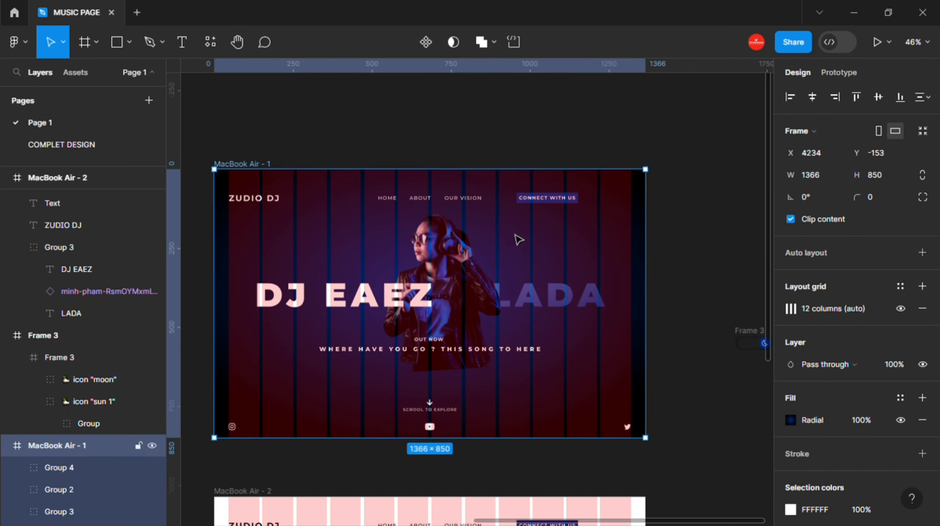
pyautogui.scroll(3, 515, 234)
pyautogui.hotkey('ctrl', 'v')
# Move the white toggle to X 1203 in the header and align its vertical center with the CONNECT WITH US button.
pyautogui.scroll(-1, 519, 243)
pyautogui.moveTo(497, 362); pyautogui.dragTo(680, 184)
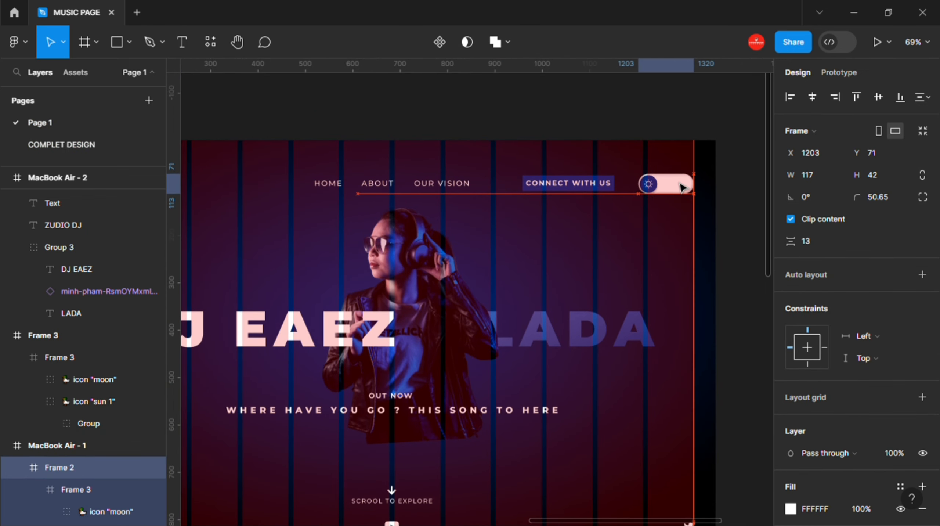
pyautogui.keyDown('shift'); pyautogui.click(569, 183); pyautogui.keyUp('shift')
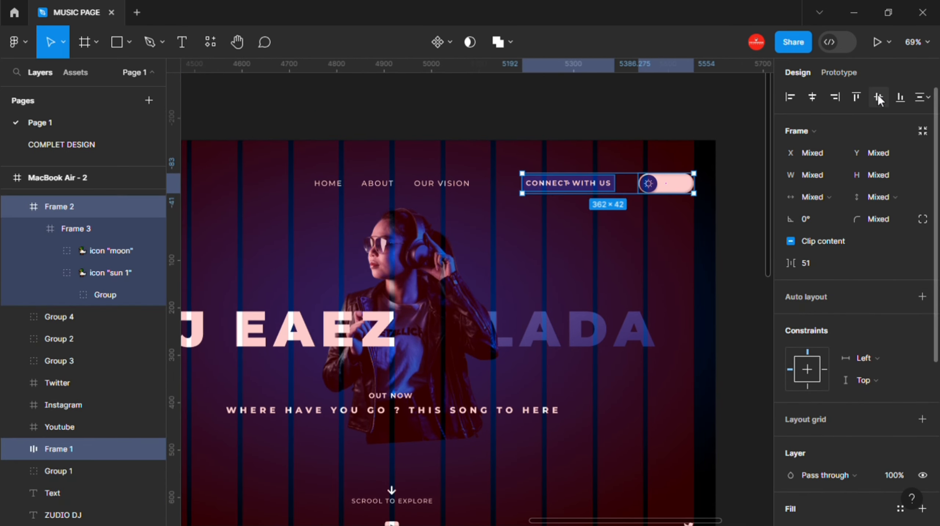
pyautogui.click(715, 306)
# Cut the dark moon toggle from the canvas and paste it into the MacBook Air - 2 frame.
pyautogui.moveTo(714, 306); pyautogui.dragTo(677, 192)
pyautogui.scroll(-3, 696, 300)
pyautogui.moveTo(720, 306); pyautogui.dragTo(628, 241)
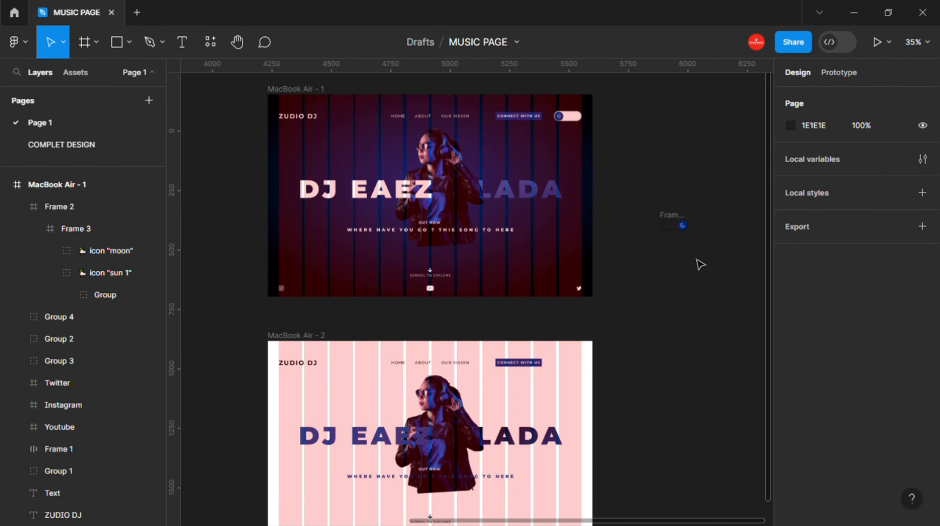
pyautogui.click(676, 223)
pyautogui.press('Escape')
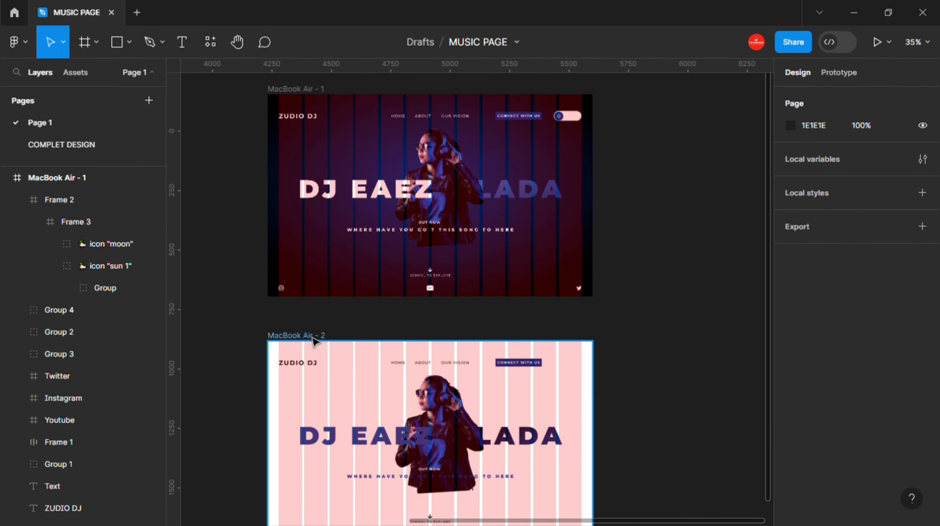
pyautogui.click(296, 335)
pyautogui.hotkey('ctrl', 'v')
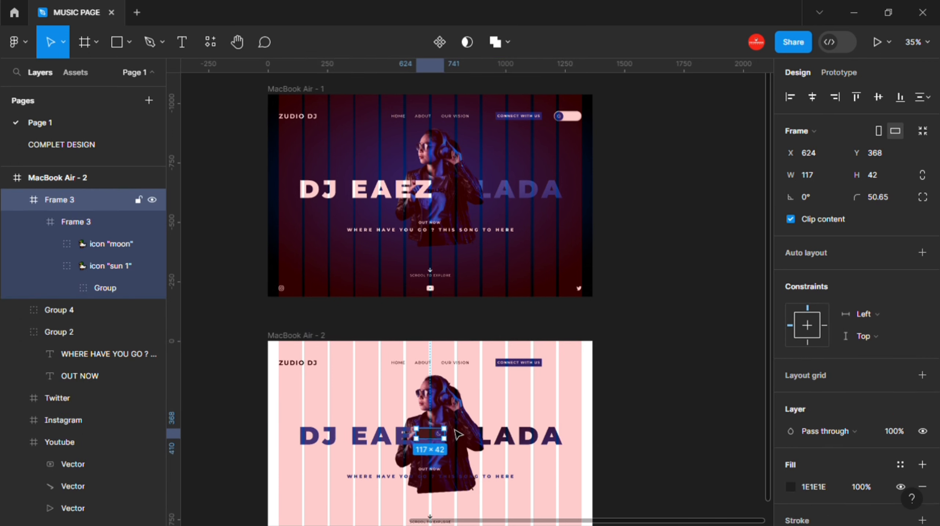
# Move the dark moon toggle to X 1203, Y 70 in the MacBook Air - 2 header, vertically centered on the CONNECT WITH US button.
pyautogui.moveTo(438, 445); pyautogui.dragTo(575, 365)
pyautogui.scroll(2, 576, 367)
pyautogui.scroll(5, 577, 369)
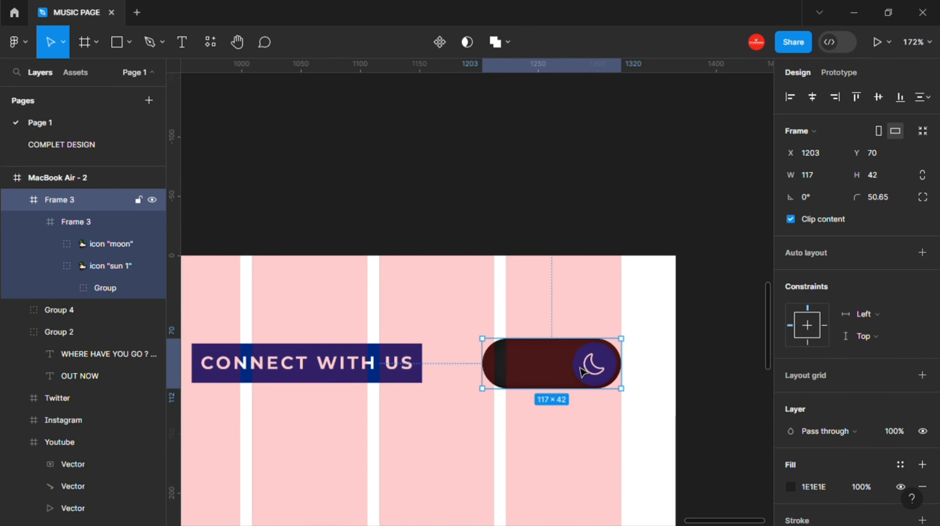
pyautogui.keyDown('shift'); pyautogui.click(311, 363); pyautogui.keyUp('shift')
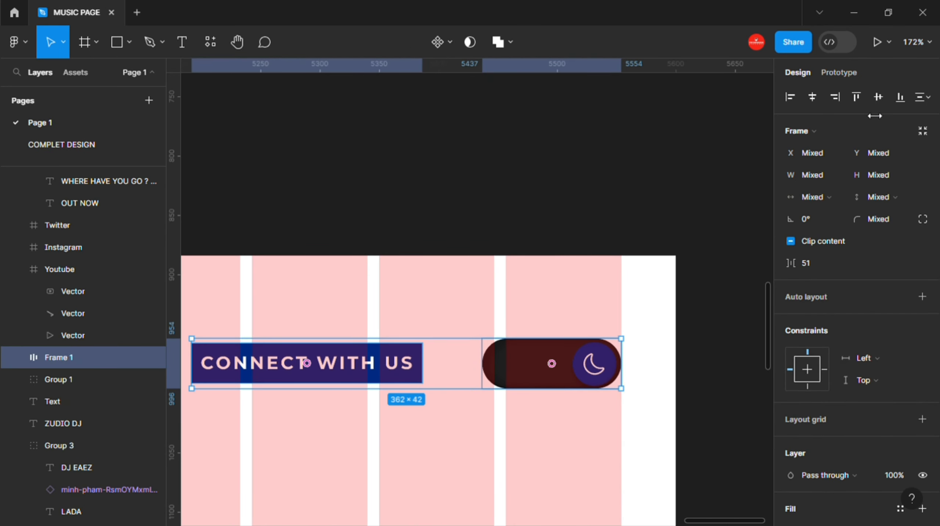
pyautogui.scroll(-5, 656, 396)
pyautogui.hscroll(2, 687, 384)
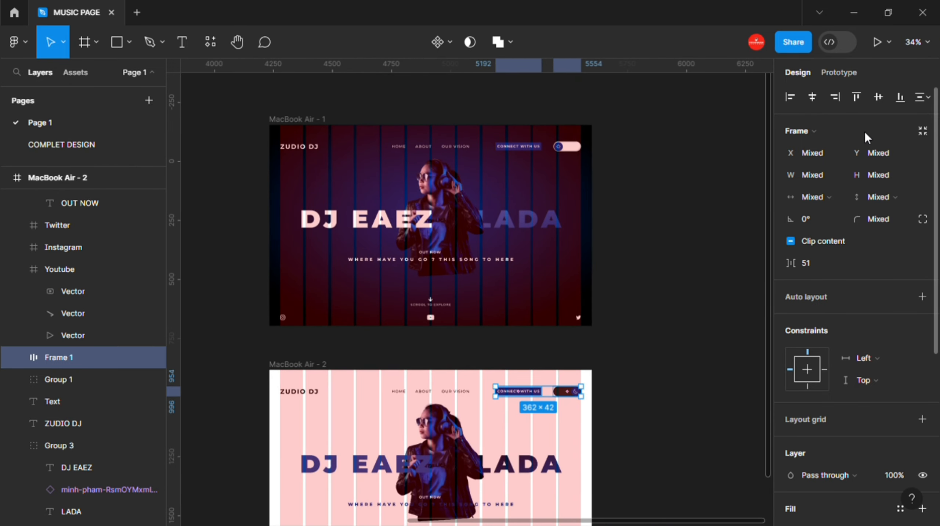
# Add an on-click prototype interaction from the white toggle in MacBook Air - 1 that navigates to MacBook Air - 2.
pyautogui.click(838, 72)
pyautogui.click(569, 152)
pyautogui.moveTo(567, 151); pyautogui.dragTo(432, 371)
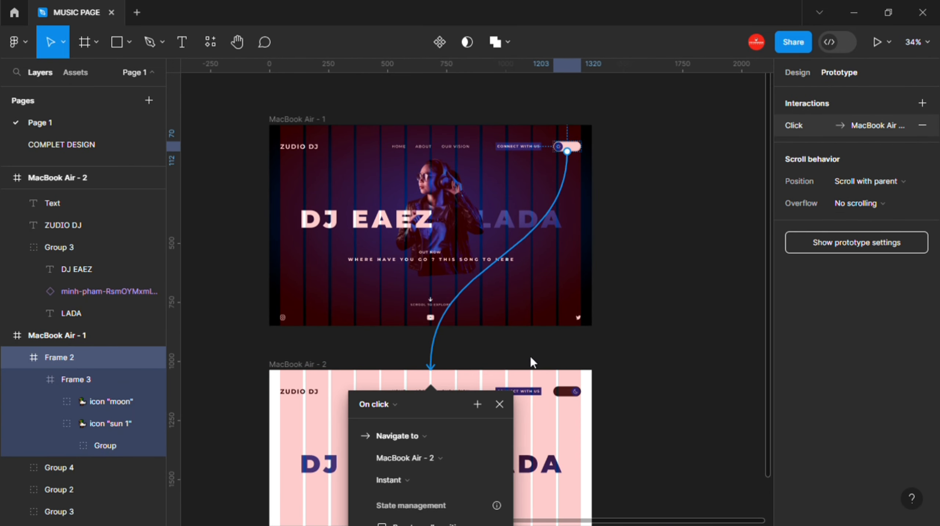
pyautogui.click(686, 185)
pyautogui.click(686, 184)
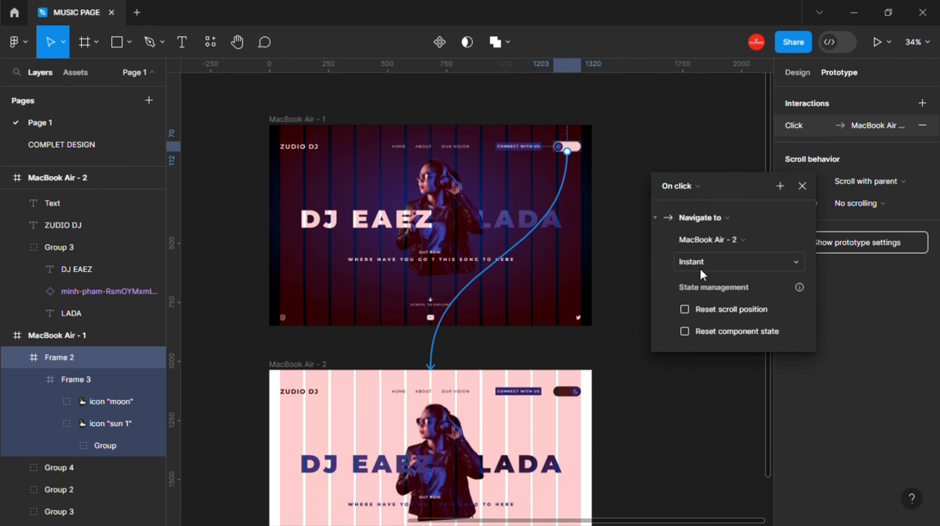
# Set the interaction's transition to Smart animate with a custom bezier easing of 1, 0.05, 0, 1.
pyautogui.click(701, 272)
pyautogui.click(701, 295)
pyautogui.click(698, 287)
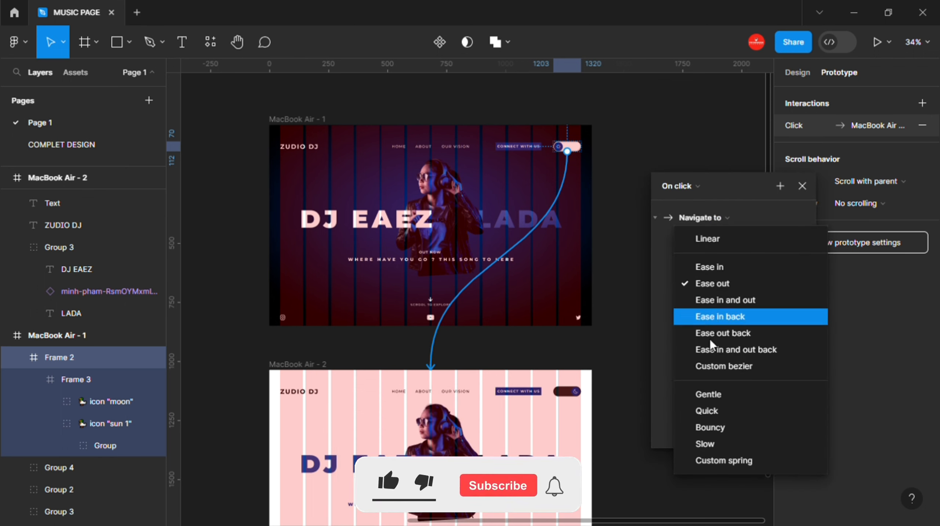
pyautogui.click(714, 366)
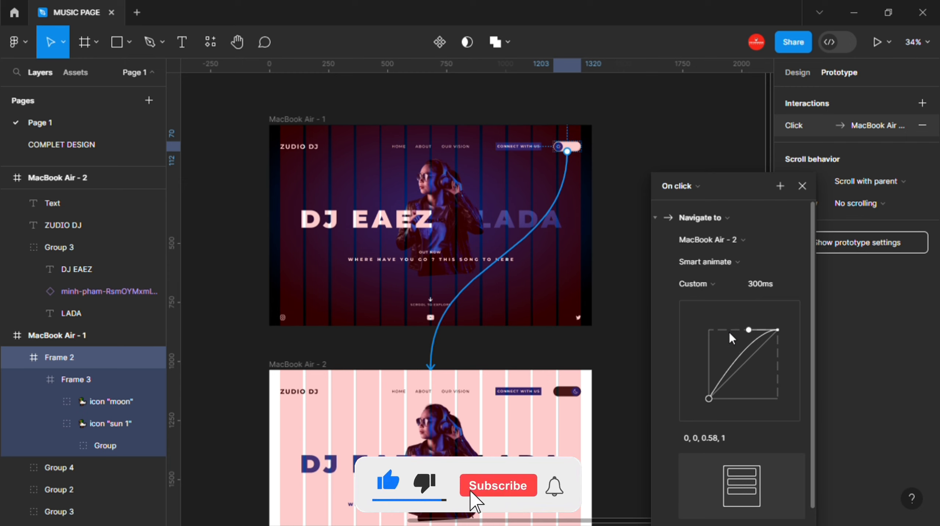
pyautogui.moveTo(749, 330); pyautogui.dragTo(709, 330)
pyautogui.moveTo(709, 398); pyautogui.dragTo(778, 395)
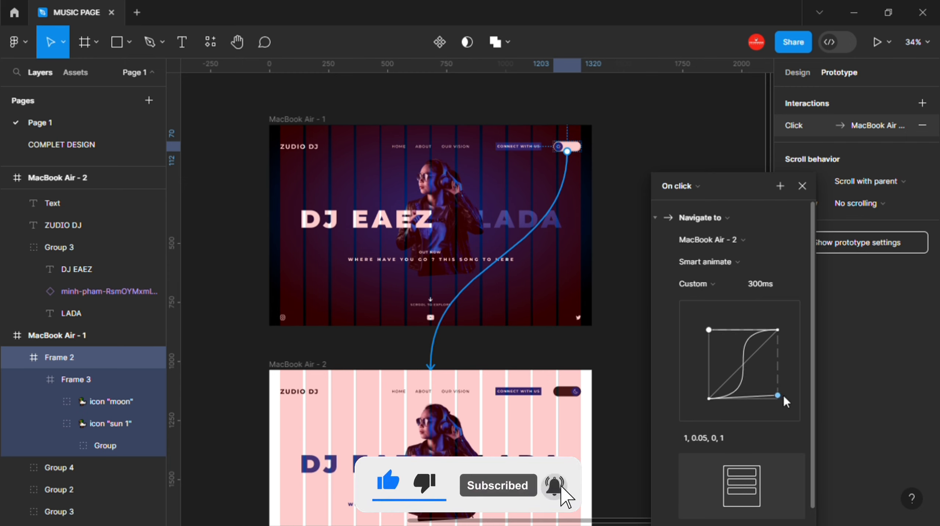
pyautogui.click(802, 185)
# Add an on-click interaction from the dark toggle in MacBook Air - 2 that navigates to MacBook Air - 1 with Smart animate.
pyautogui.click(569, 391)
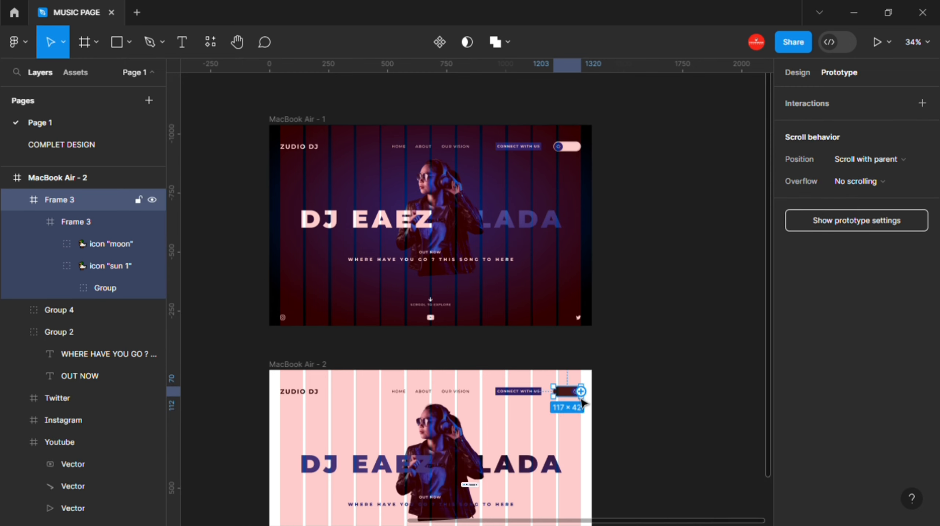
pyautogui.moveTo(588, 394); pyautogui.dragTo(516, 302)
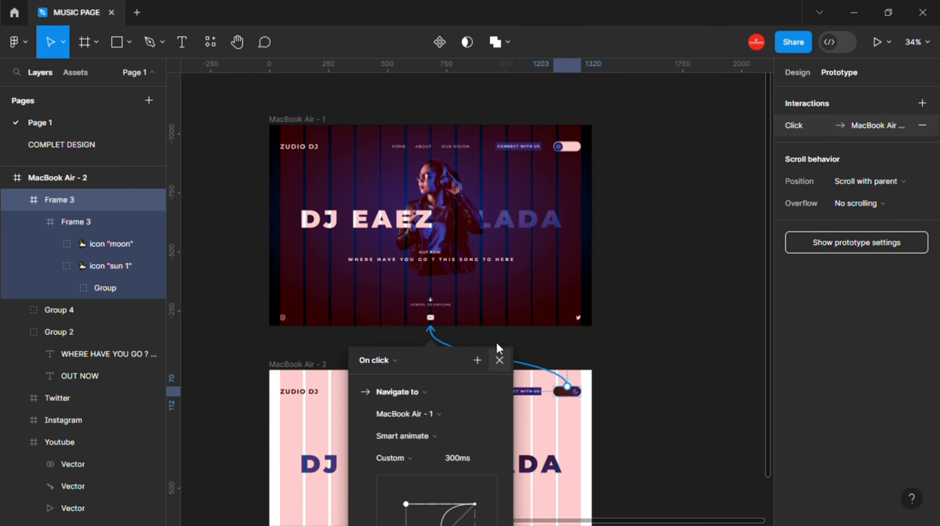
pyautogui.click(499, 360)
# Preview the prototype starting from the MacBook Air - 1 frame.
pyautogui.click(292, 123)
pyautogui.hotkey('ctrl', 'alt', 'Return')
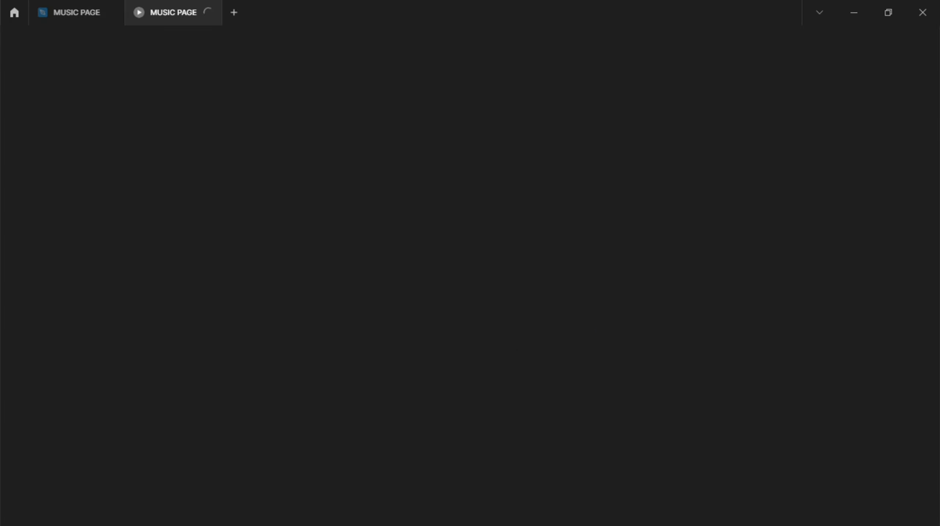